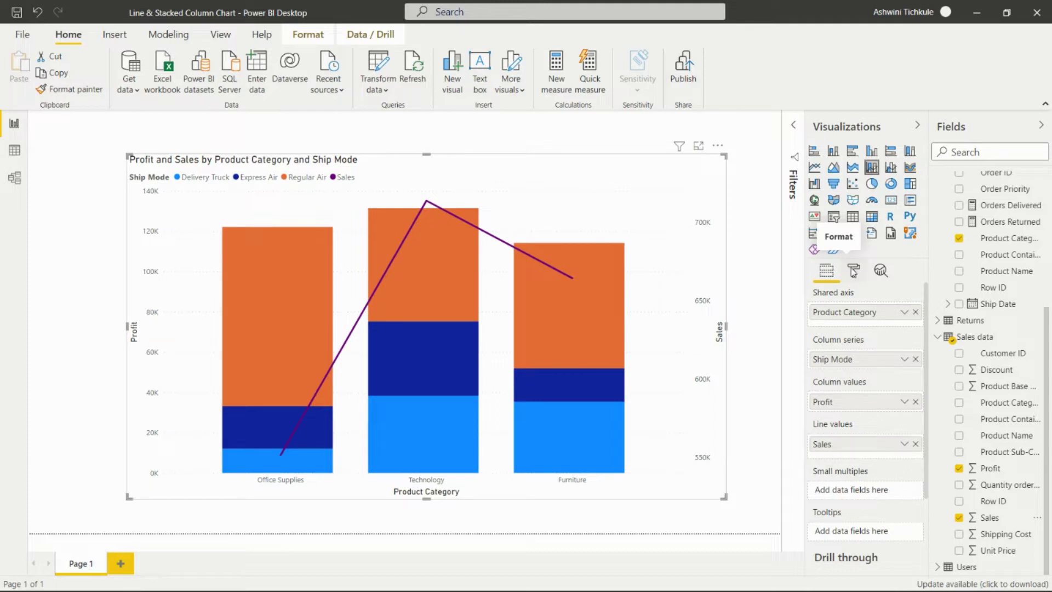
- Open the chart's Format visual settings and keep the legend positioned at Top
click(853, 272)
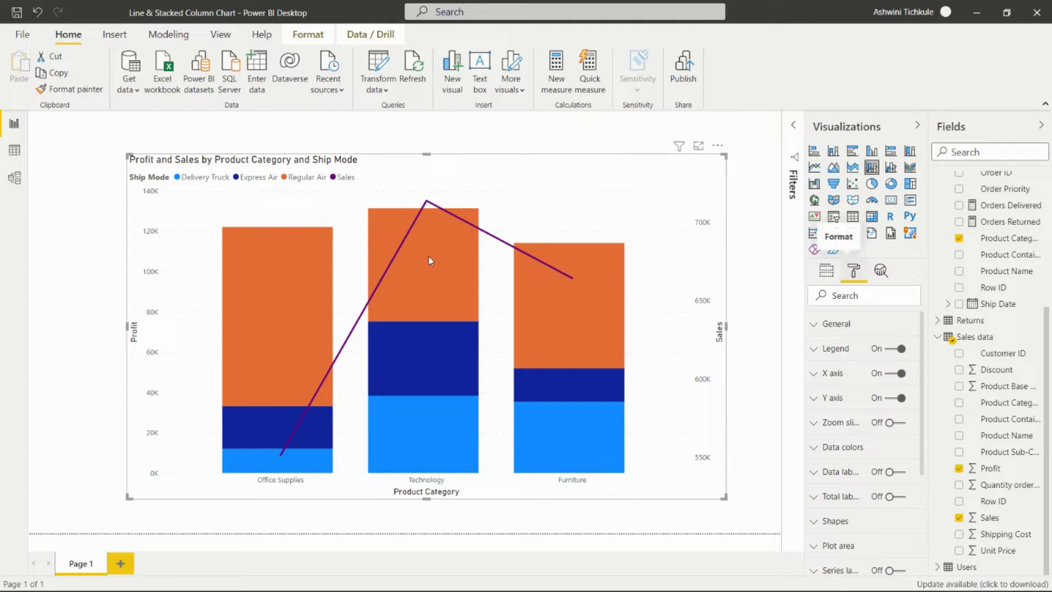
click(818, 326)
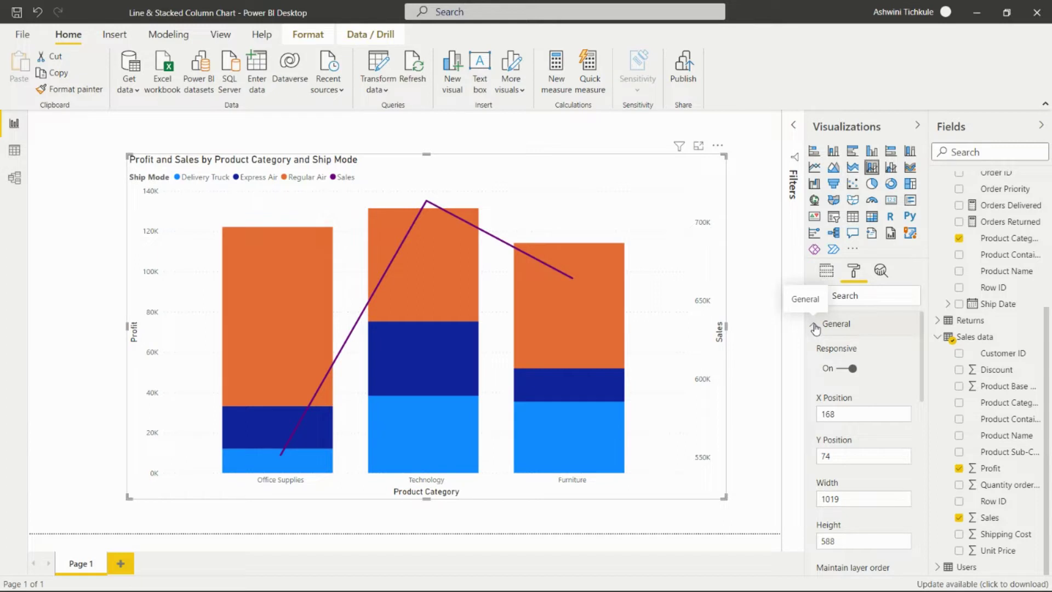
click(816, 327)
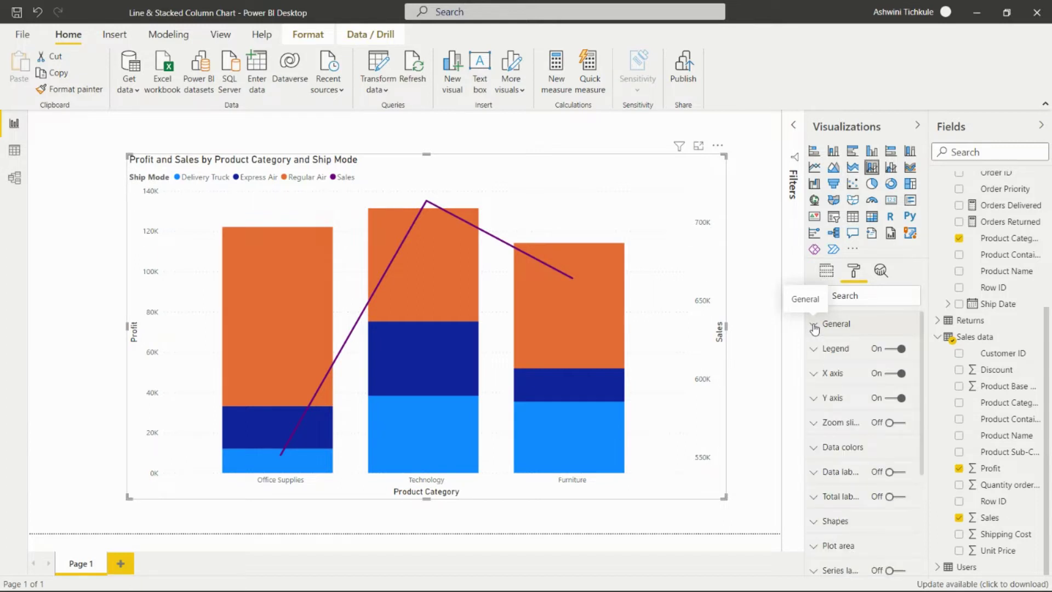
click(816, 355)
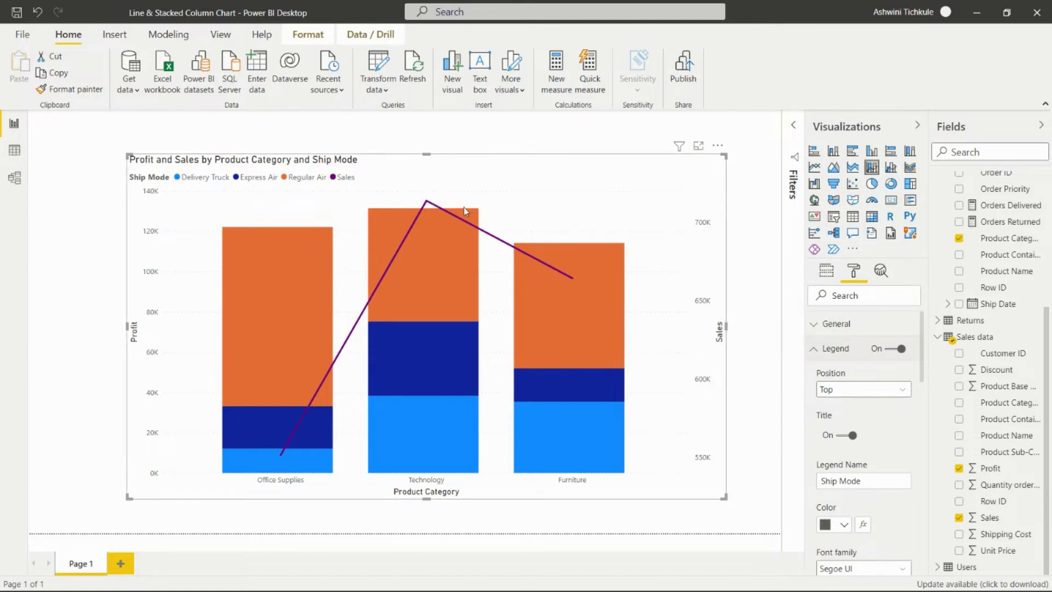
click(904, 391)
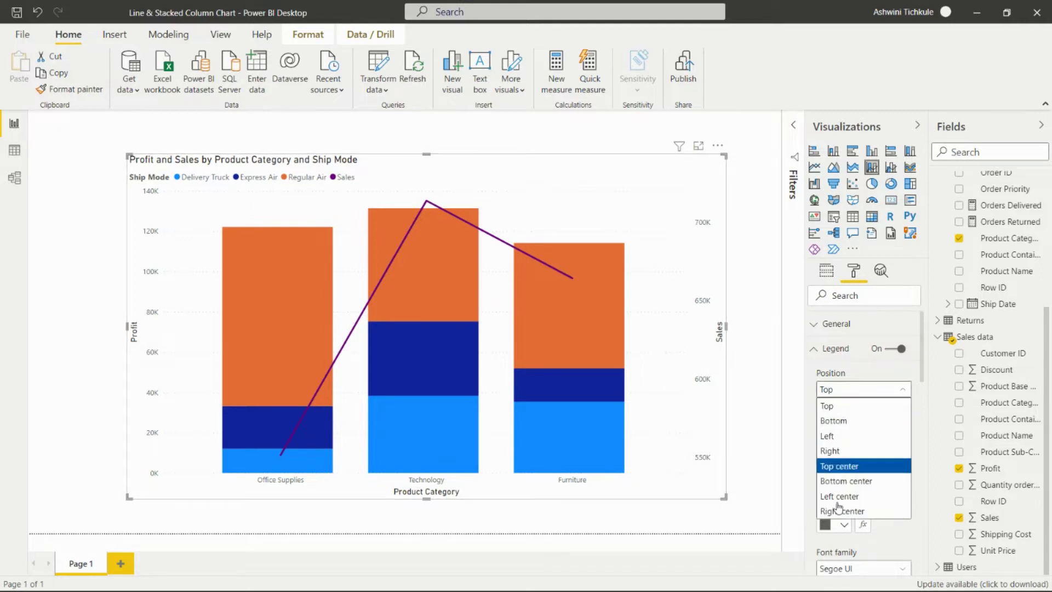
click(918, 389)
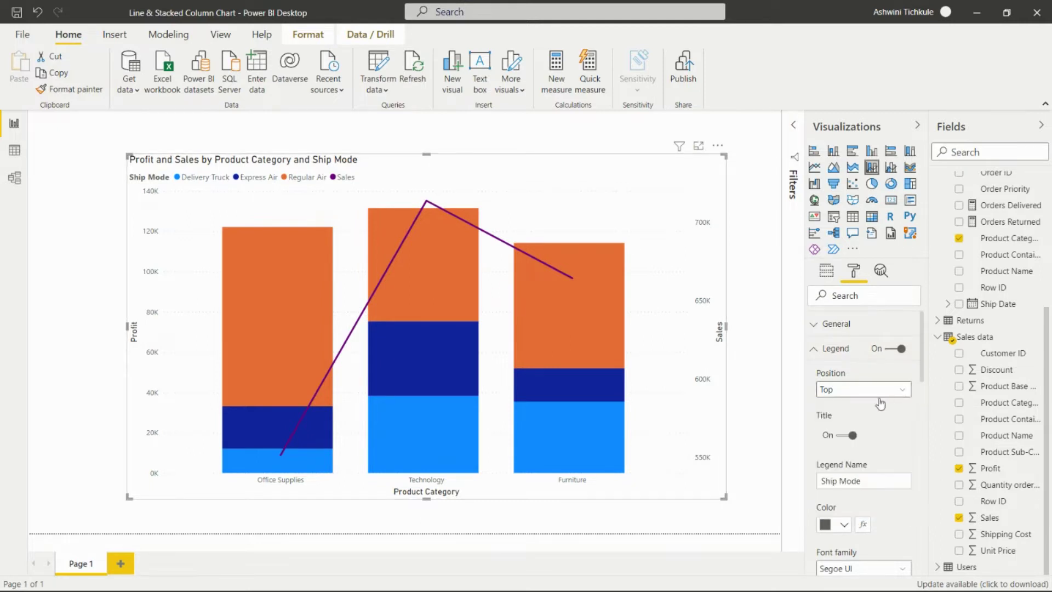
scroll(846, 432, down, 5)
scroll(846, 433, up, 8)
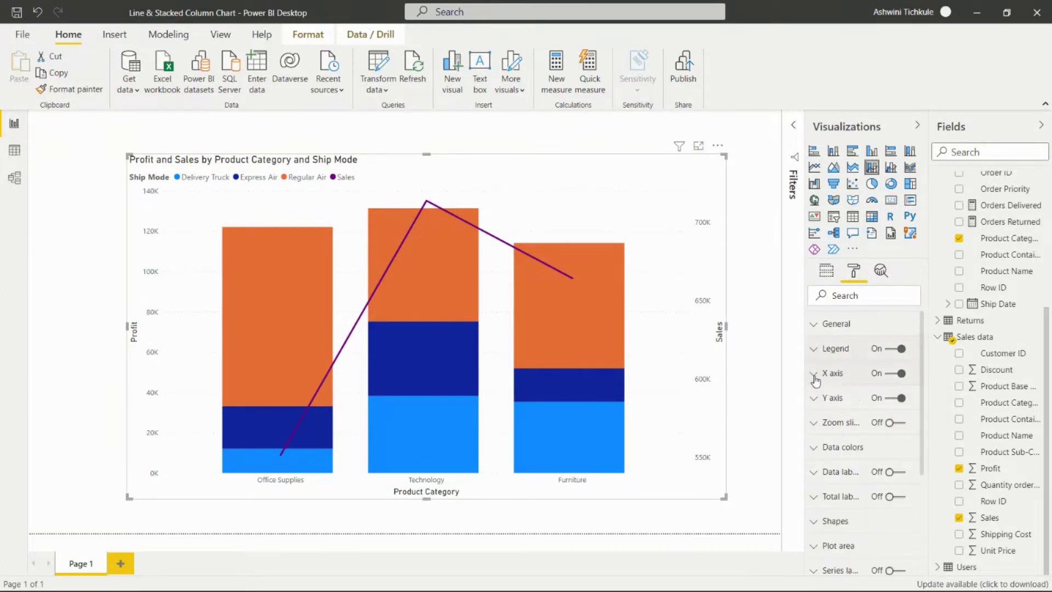
click(814, 374)
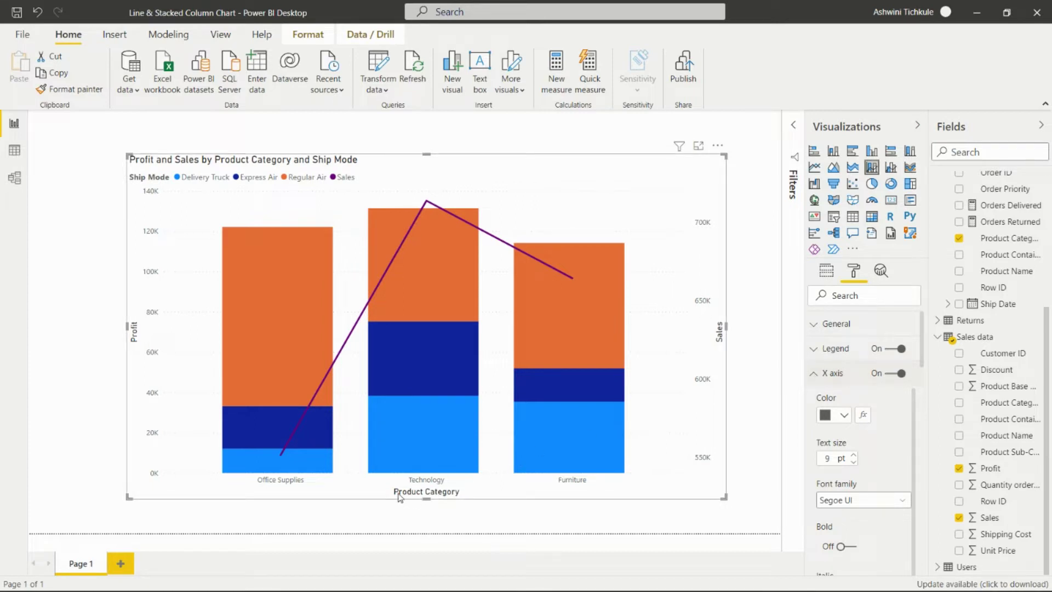
click(817, 378)
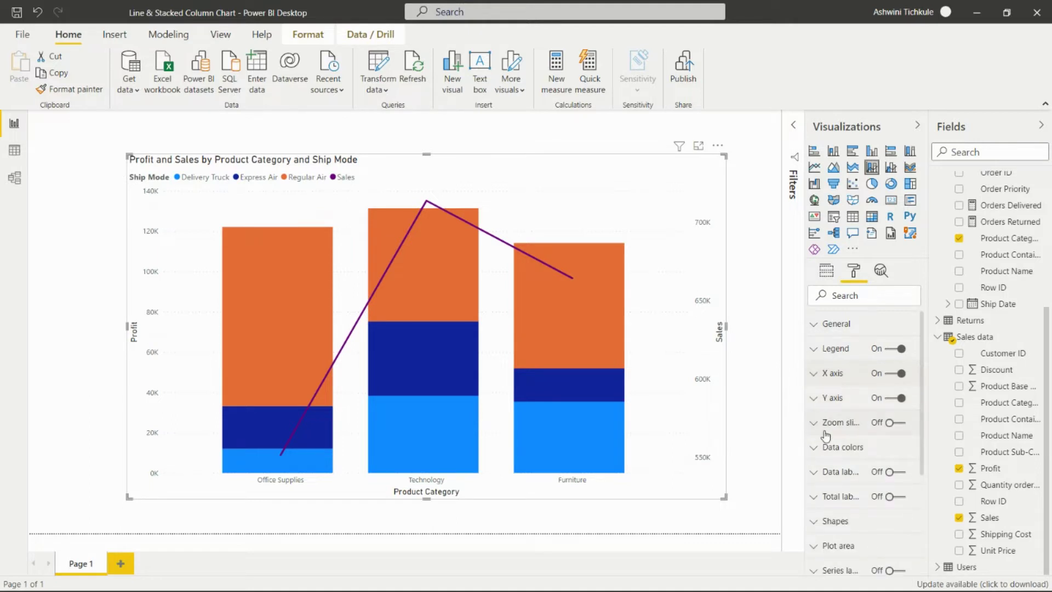
click(814, 399)
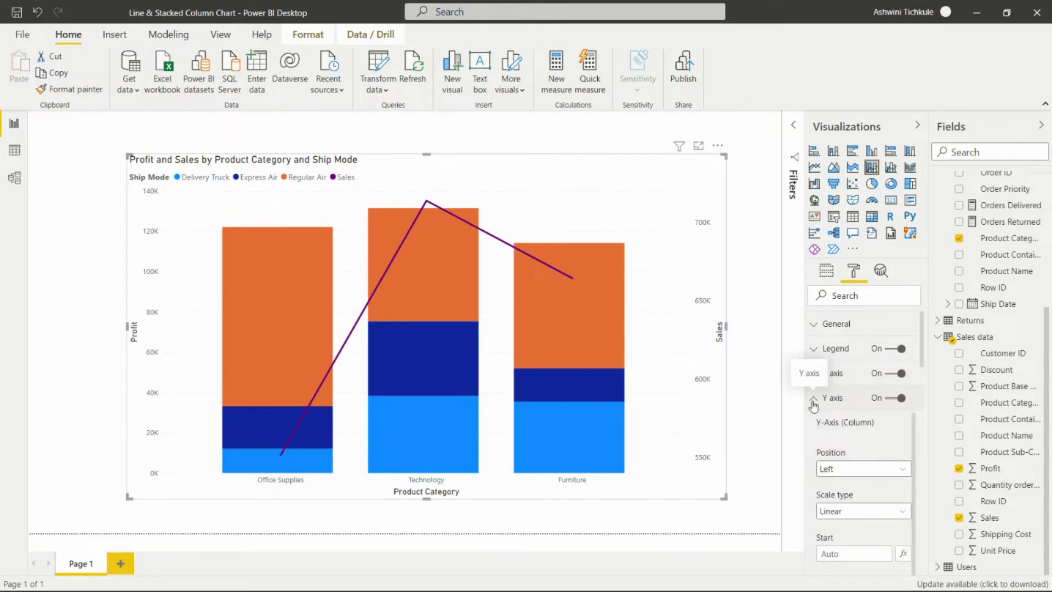
scroll(844, 455, down, 2)
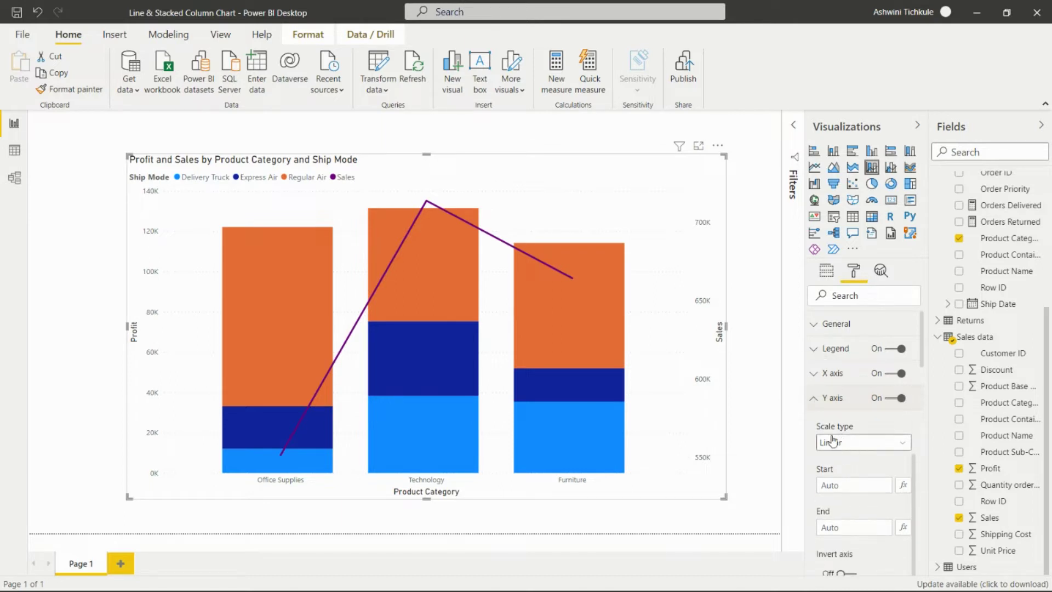
scroll(836, 449, down, 3)
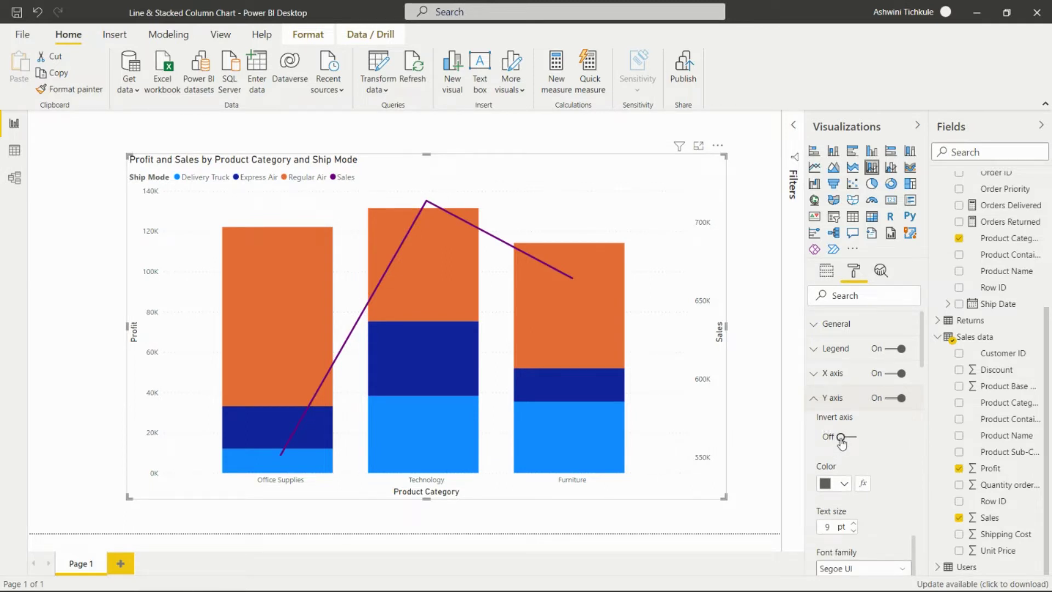
click(843, 438)
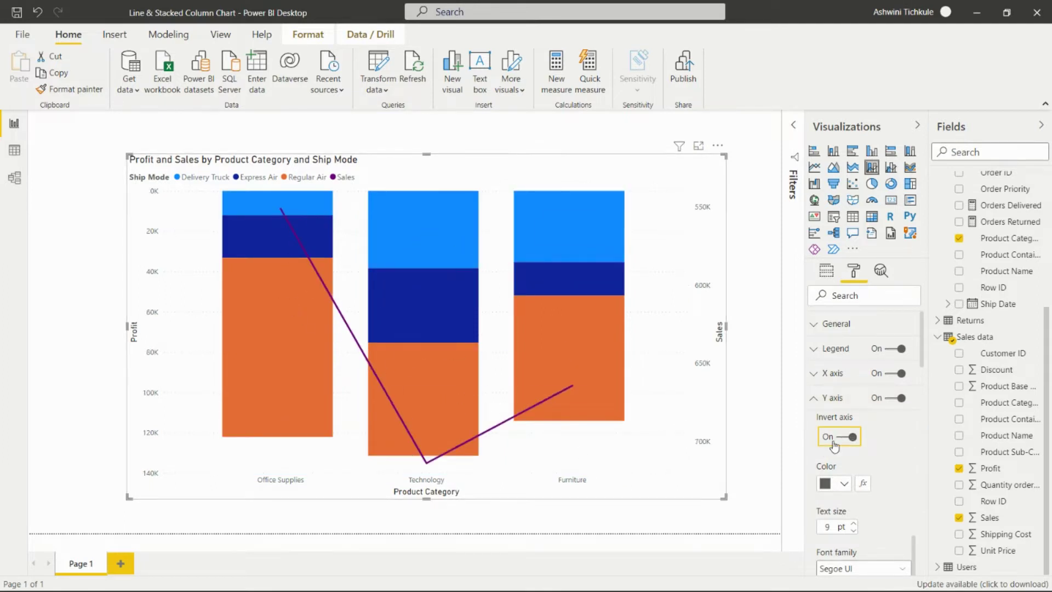
click(852, 437)
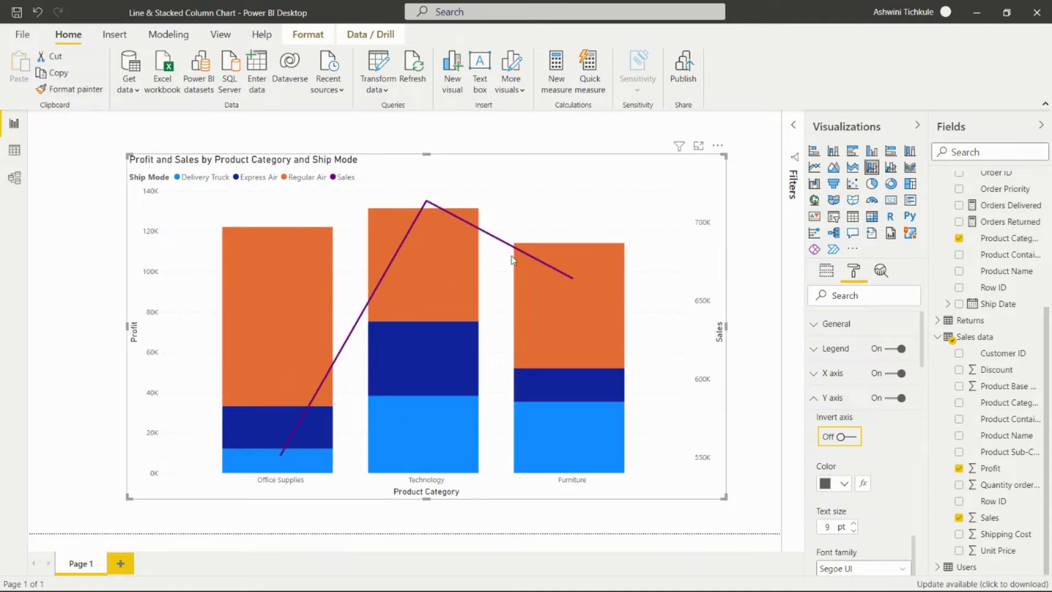
click(837, 438)
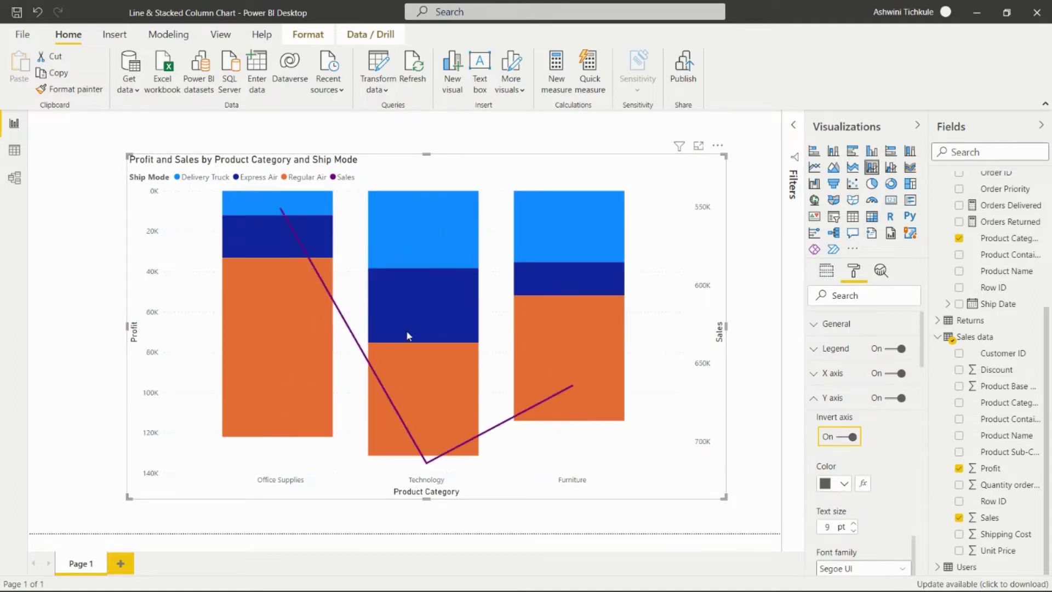
click(851, 437)
scroll(855, 455, down, 2)
scroll(866, 465, down, 2)
scroll(863, 469, up, 4)
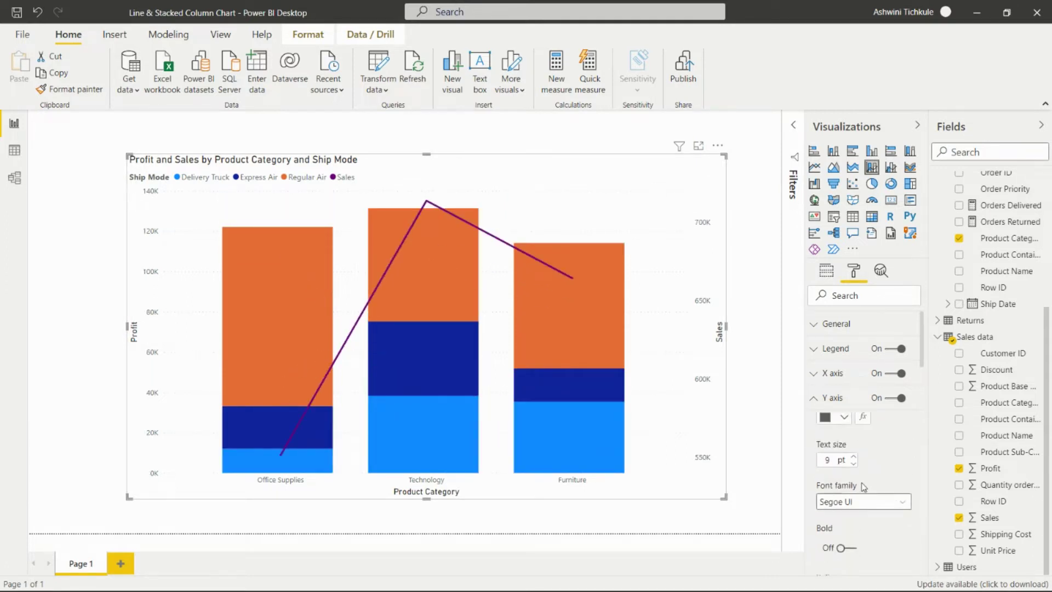
scroll(850, 467, down, 2)
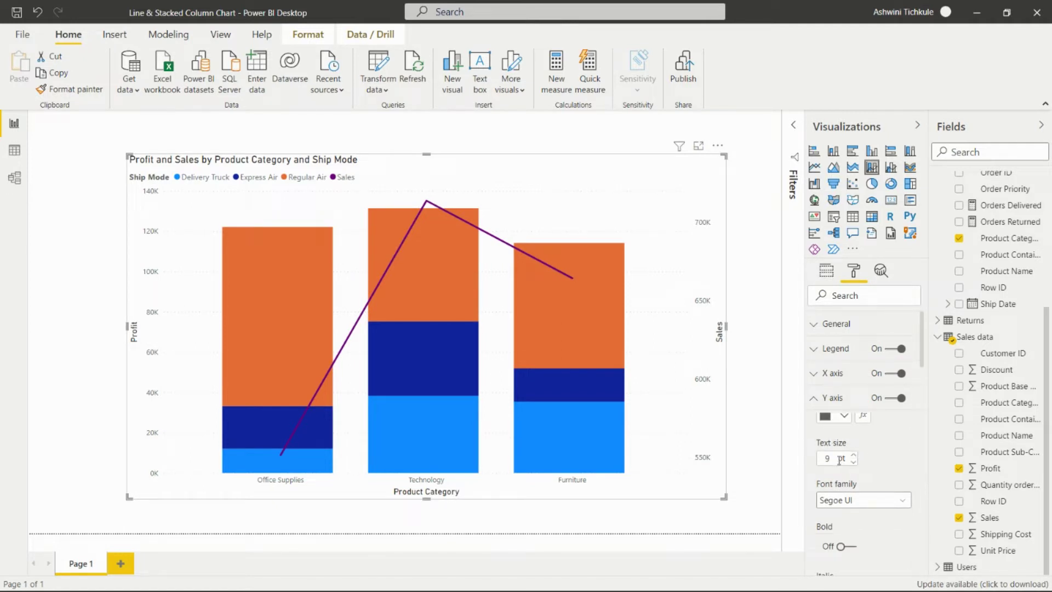
scroll(834, 463, down, 1)
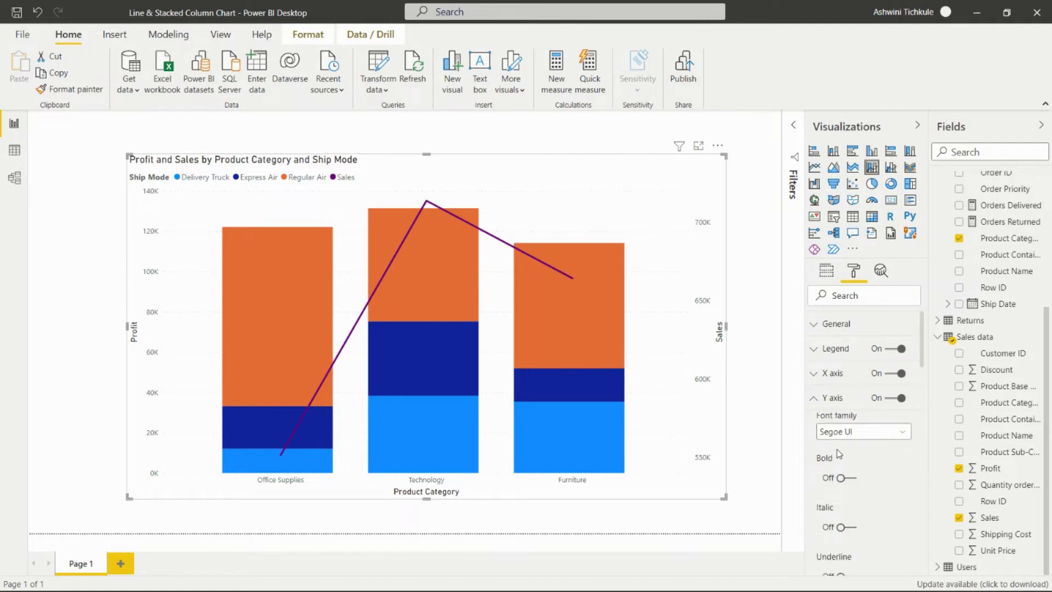
- Turn on the zoom slider along the Profit axis and leave it spanning 0K to 140K
click(813, 400)
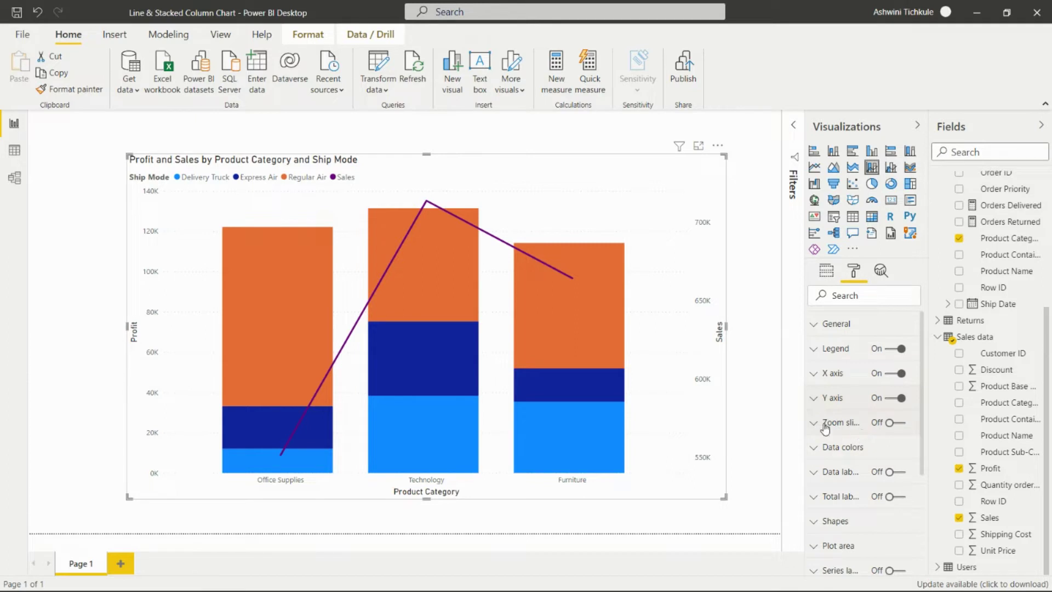
click(889, 424)
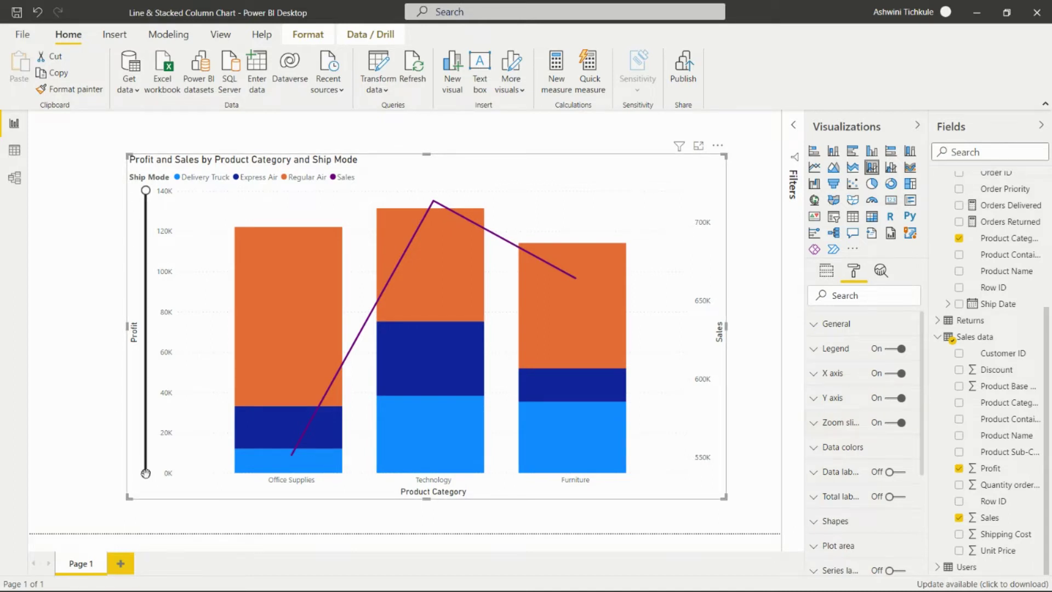
drag(145, 471, 146, 458)
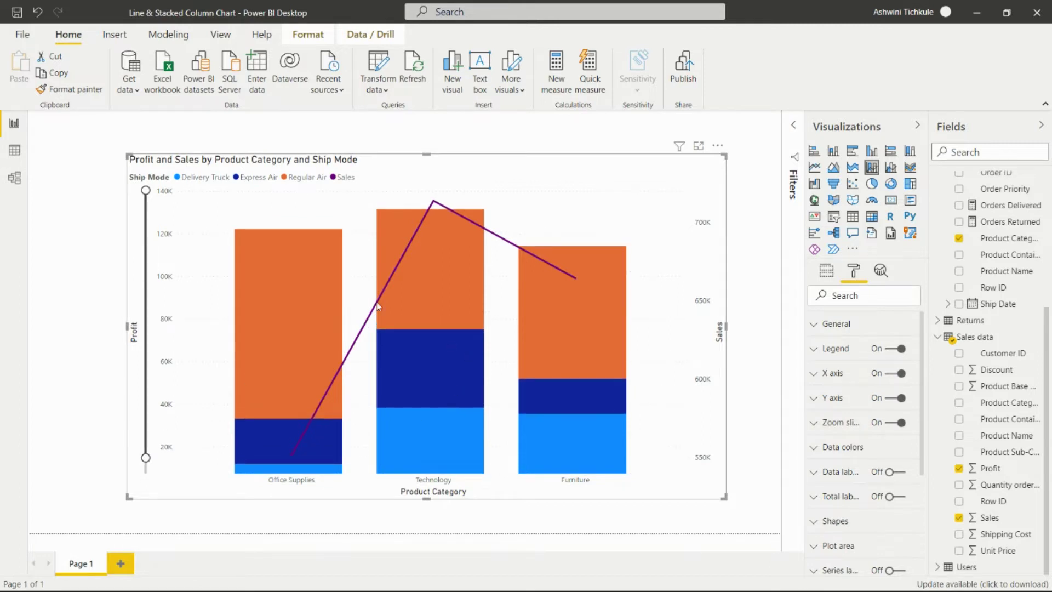
drag(145, 458, 148, 491)
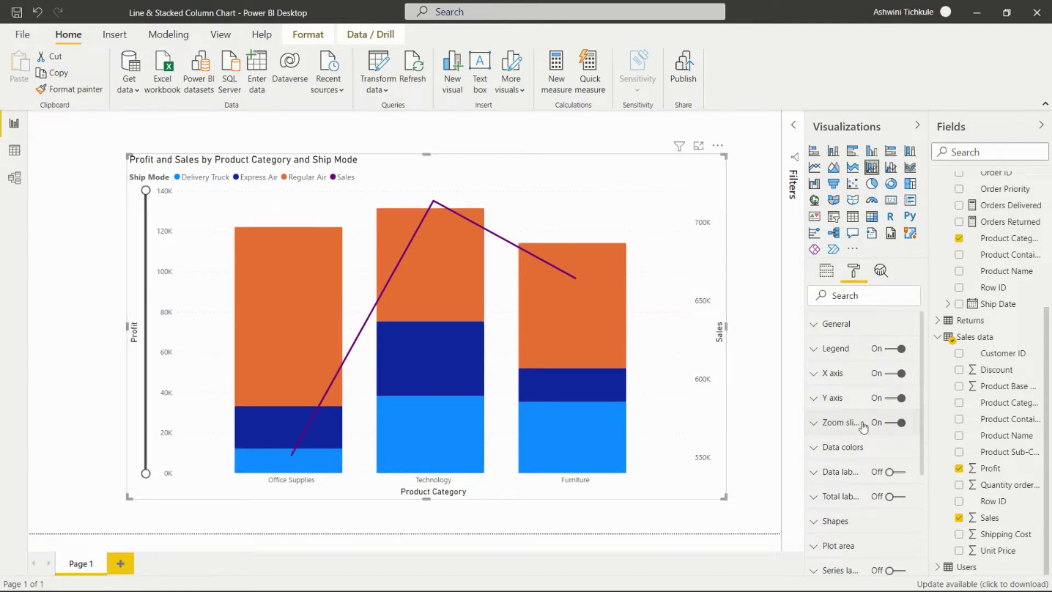
click(902, 423)
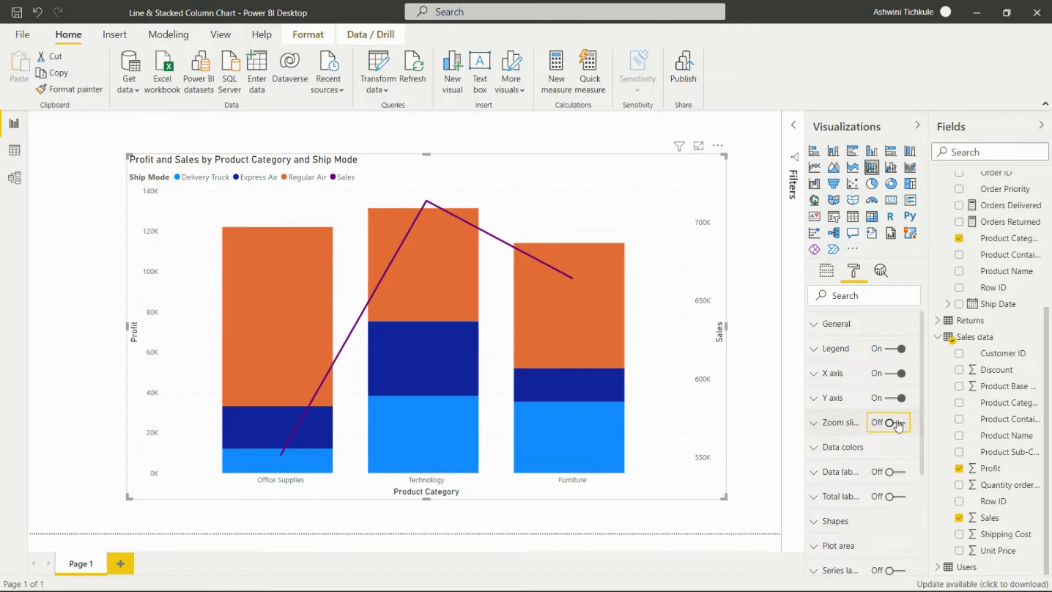
click(888, 424)
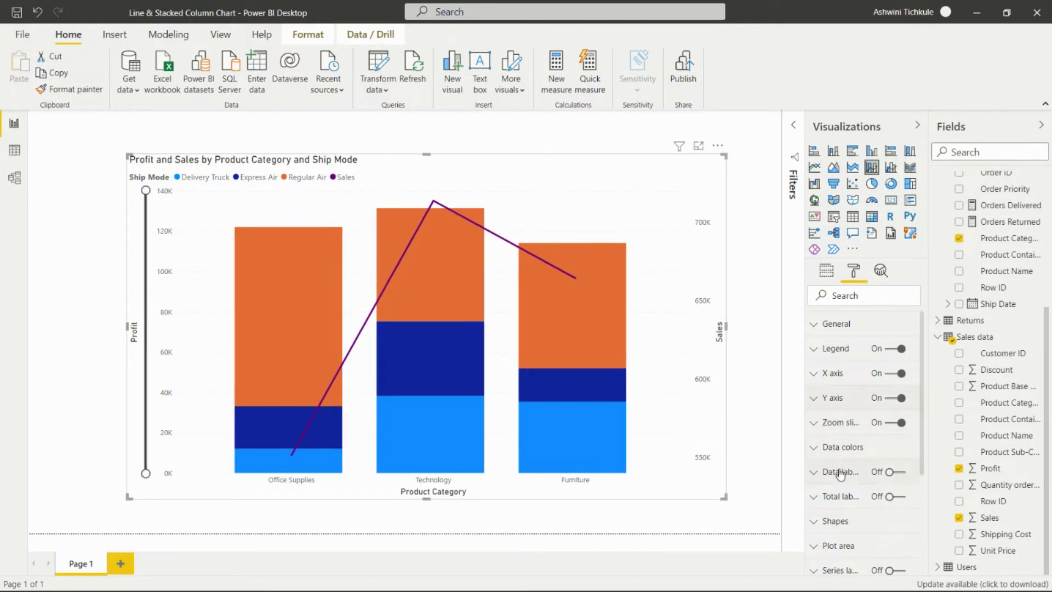
scroll(855, 464, down, 2)
- Set the Sales line colour to dark blue #12239E
click(820, 384)
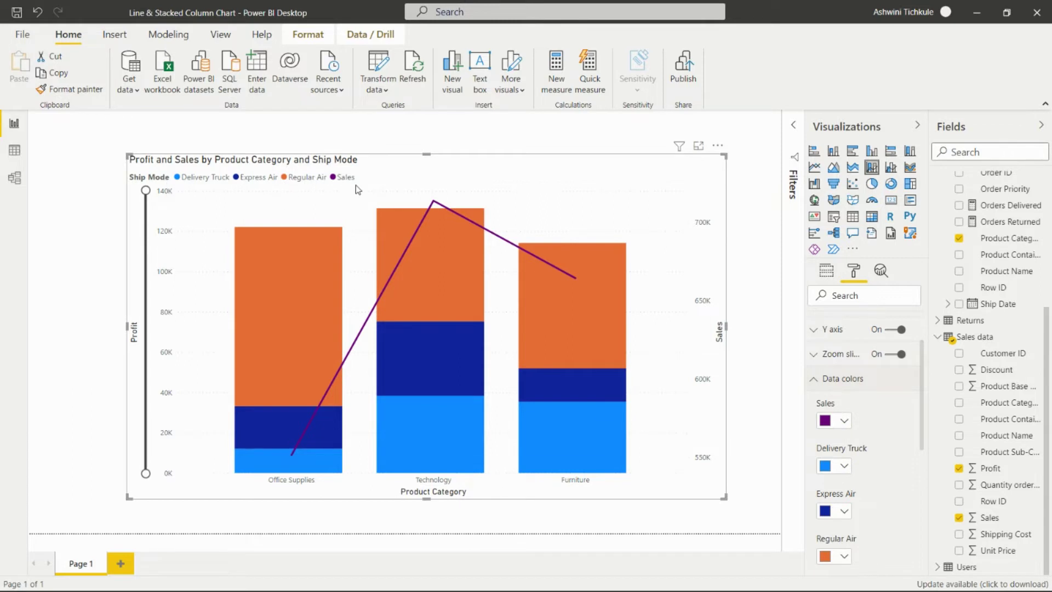
click(844, 420)
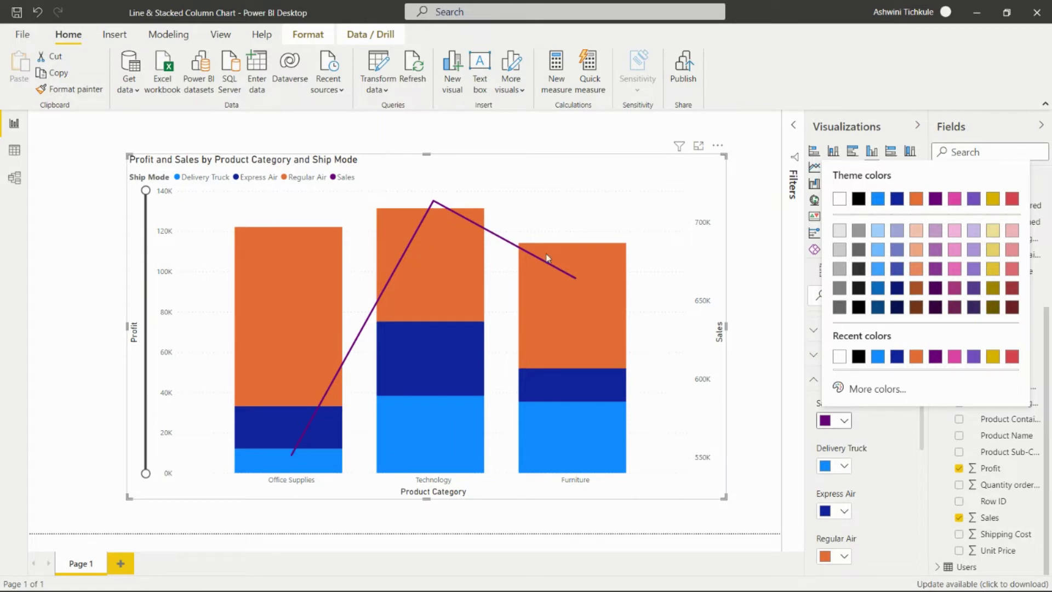
click(897, 357)
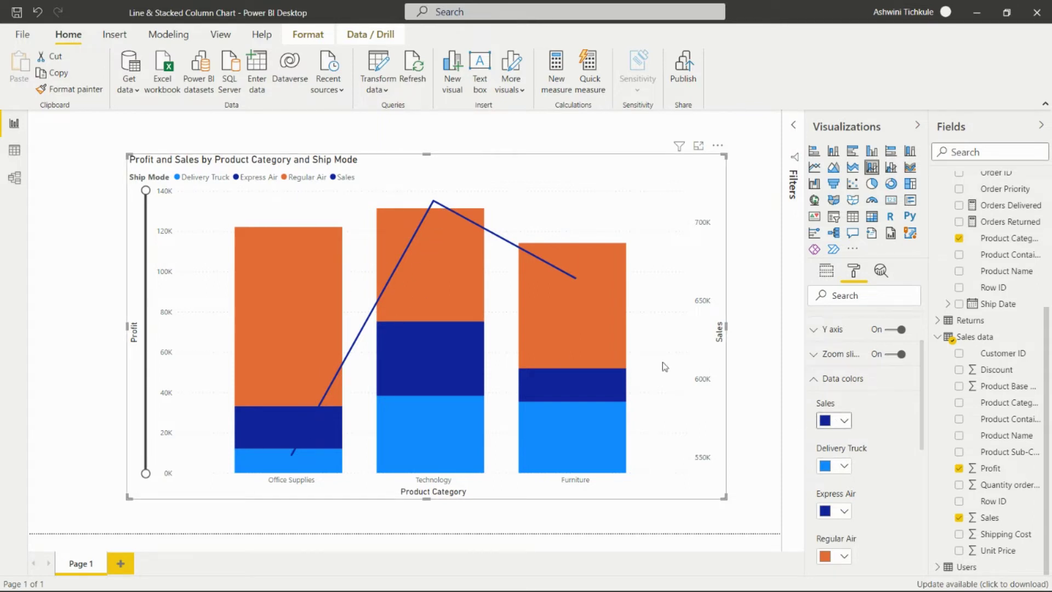
- Reopen the Sales colour picker and keep the Sales line purple
click(844, 421)
scroll(871, 467, down, 5)
scroll(855, 439, up, 4)
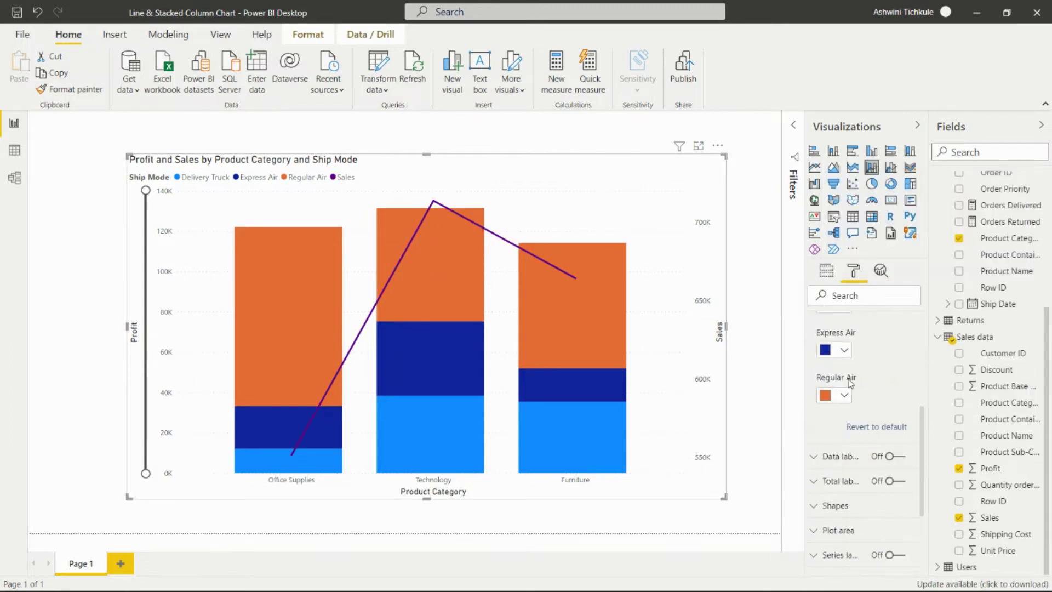
scroll(849, 429, down, 4)
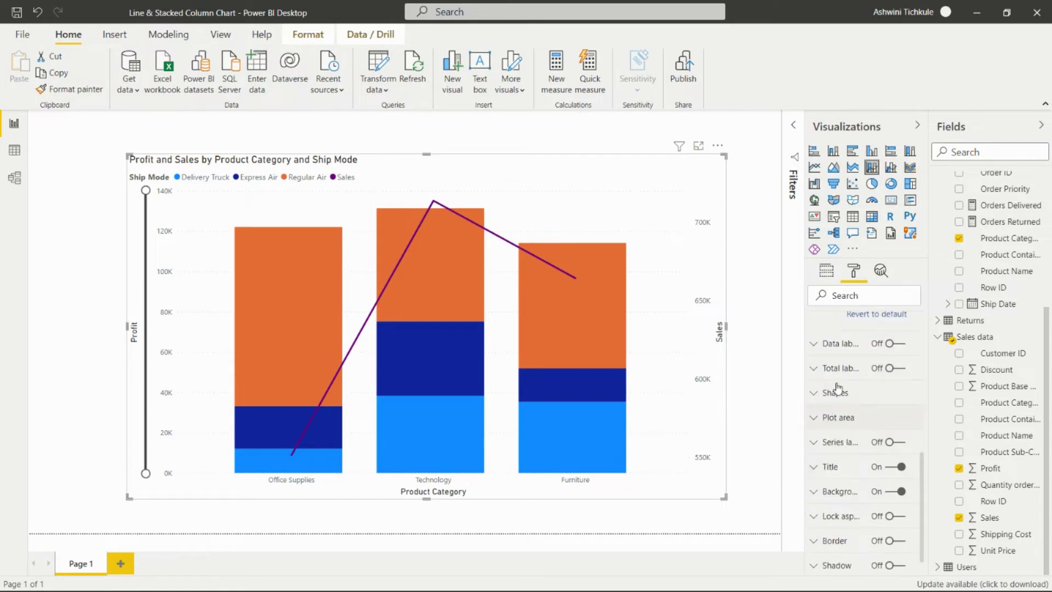
- Turn on data labels on the columns and Sales line, plus total labels above each column
click(890, 344)
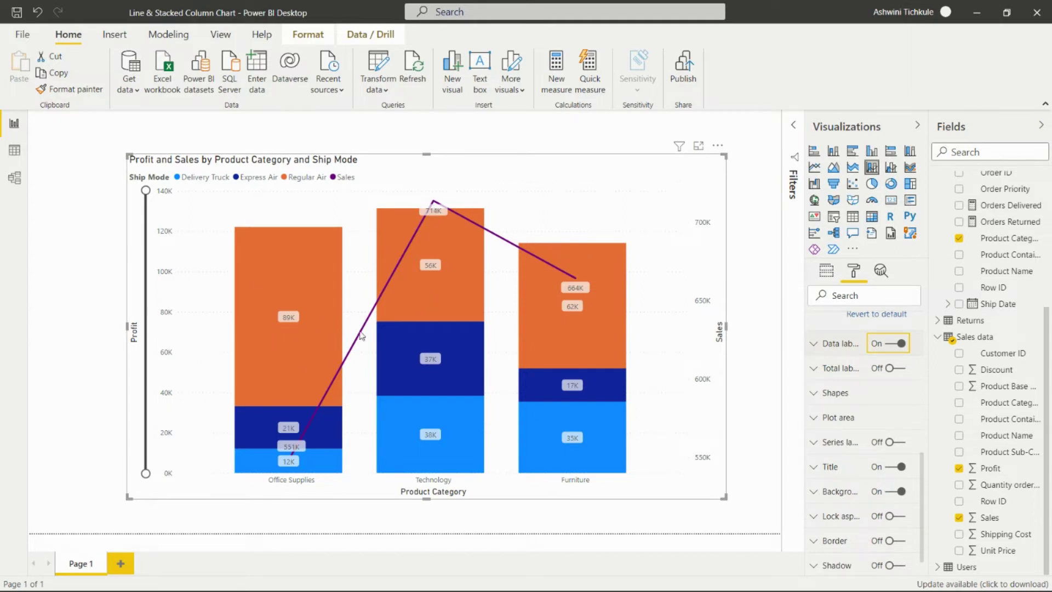
mouse_move(433, 364)
click(890, 370)
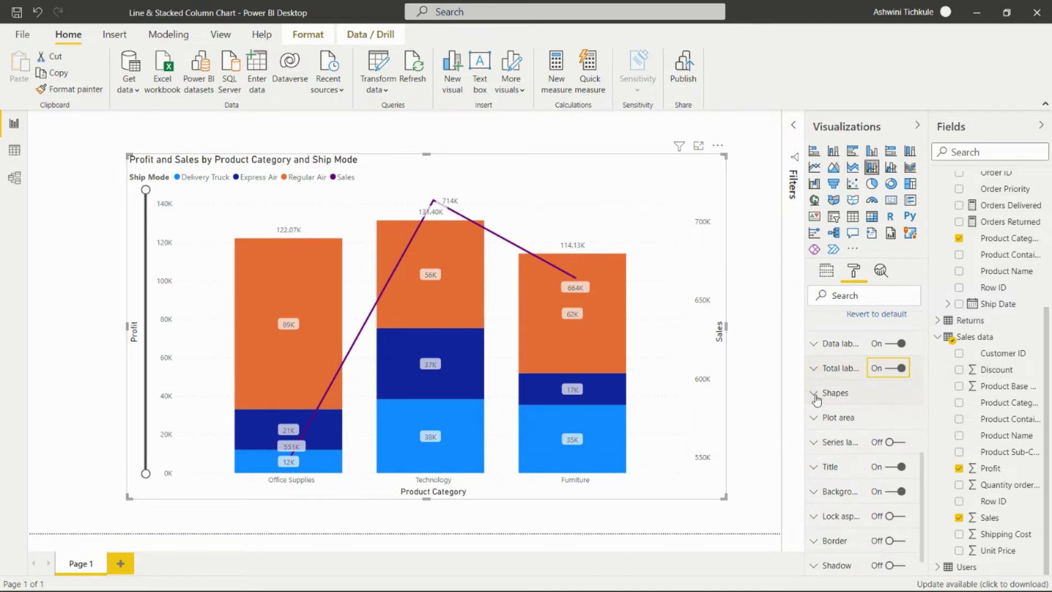
click(834, 396)
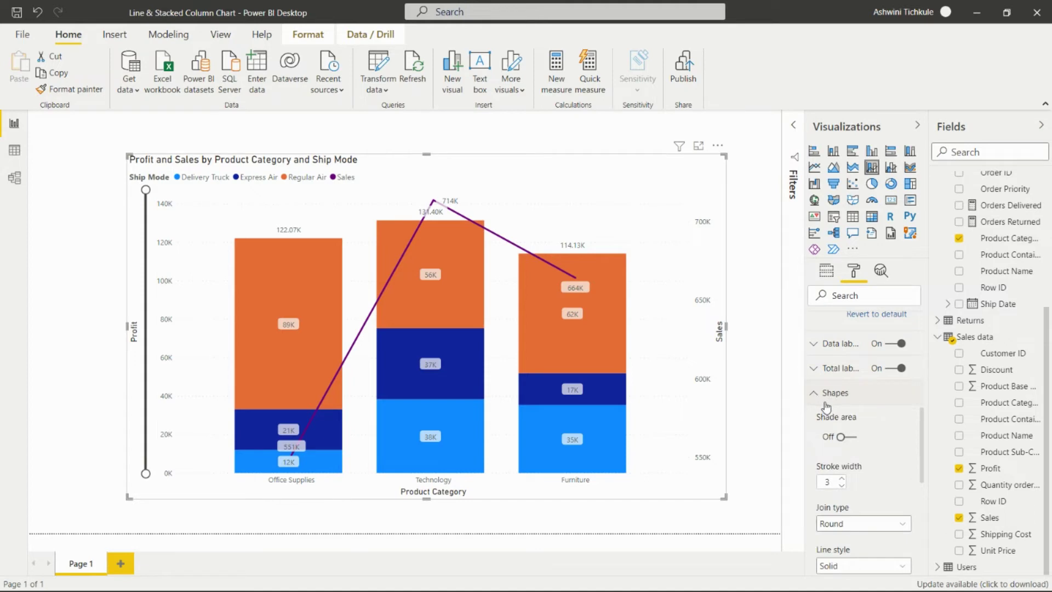
click(843, 438)
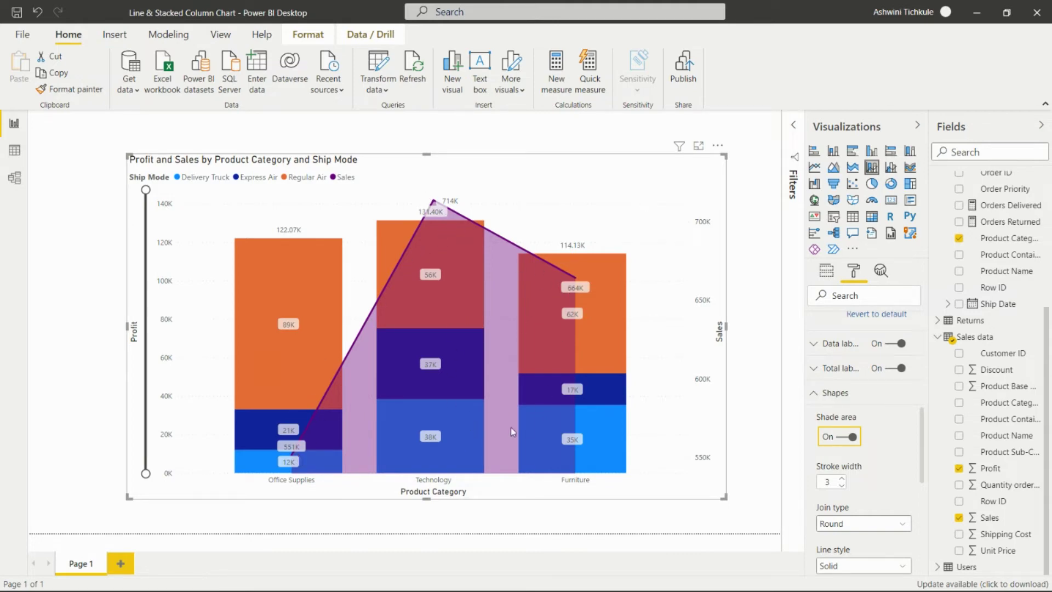
click(848, 437)
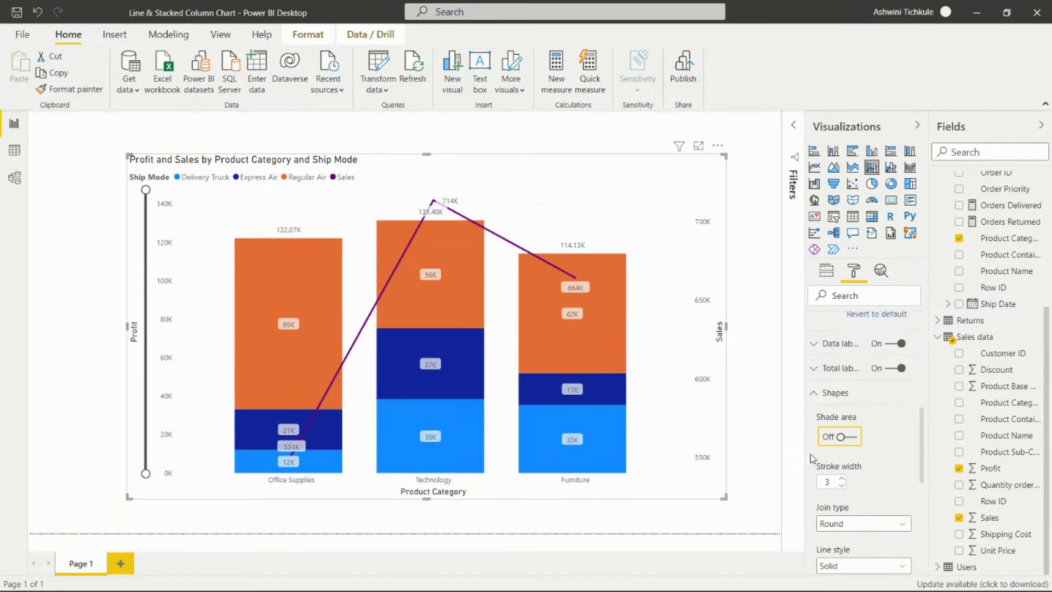
scroll(888, 440, down, 3)
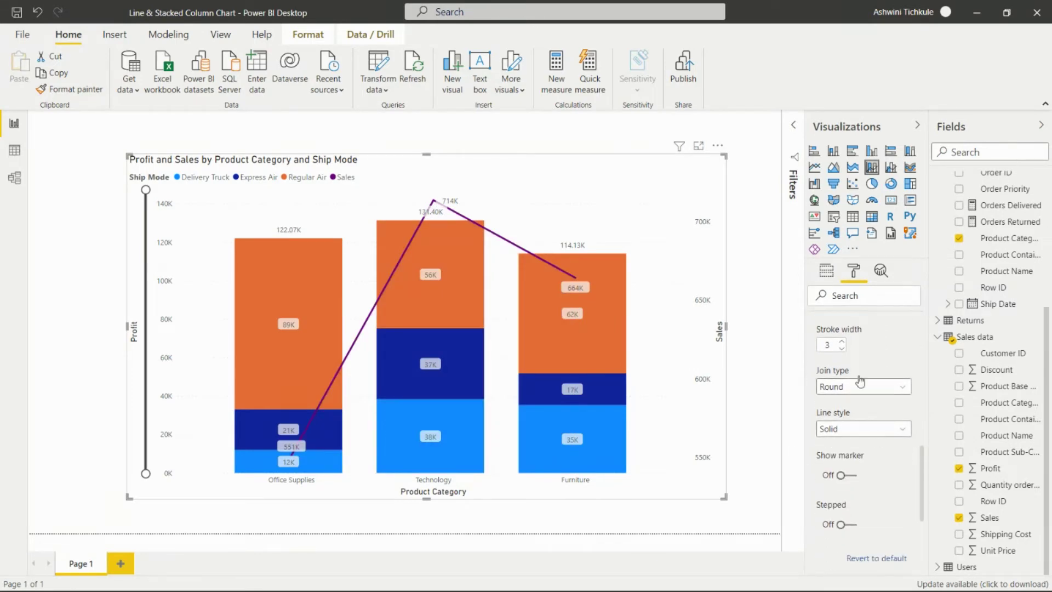
scroll(853, 397, down, 1)
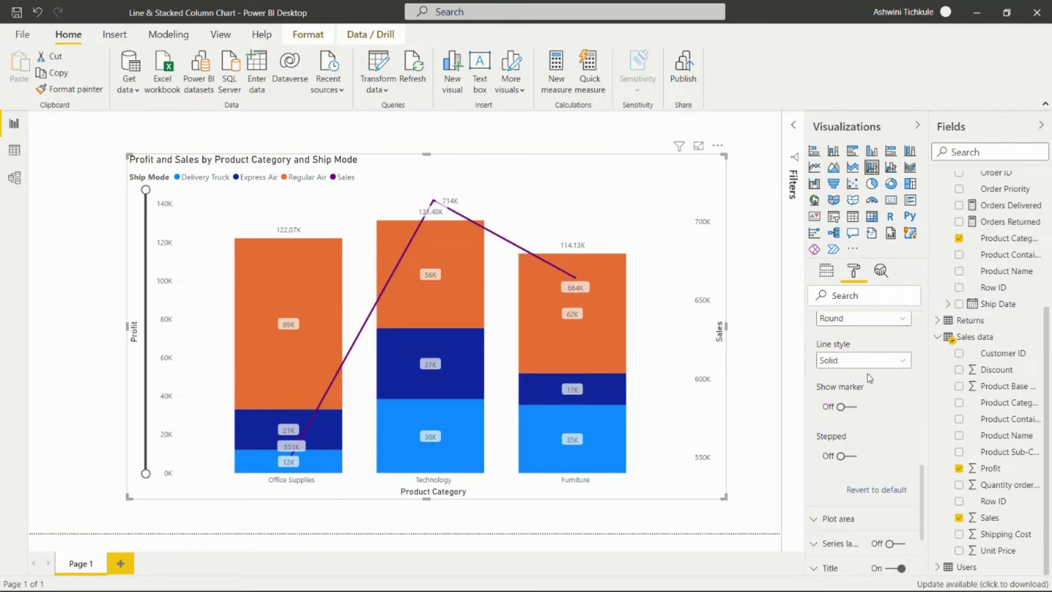
click(880, 364)
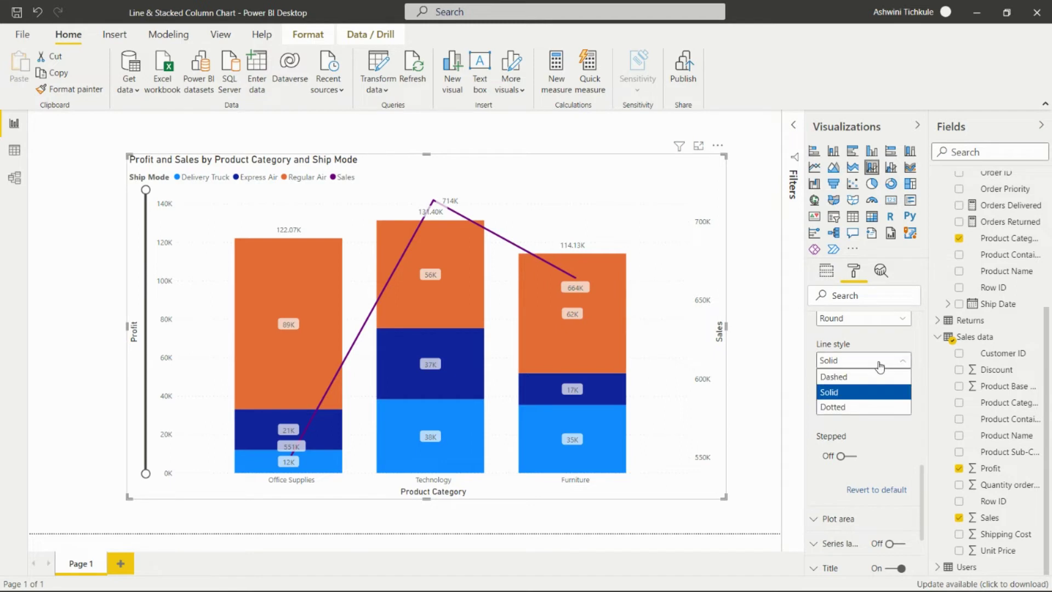
click(838, 377)
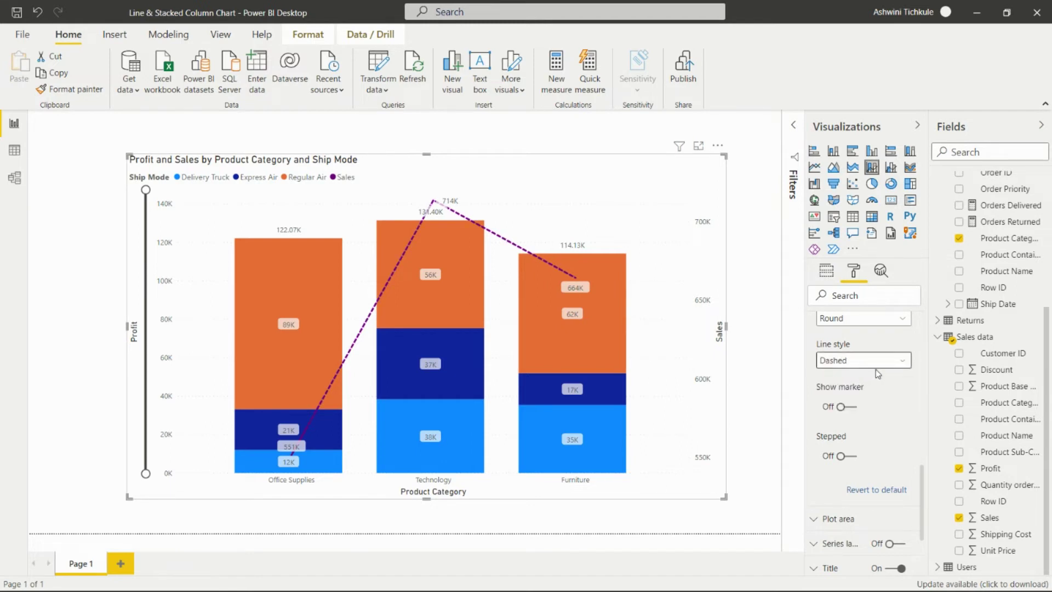
click(888, 364)
click(854, 393)
click(888, 364)
click(847, 408)
click(885, 365)
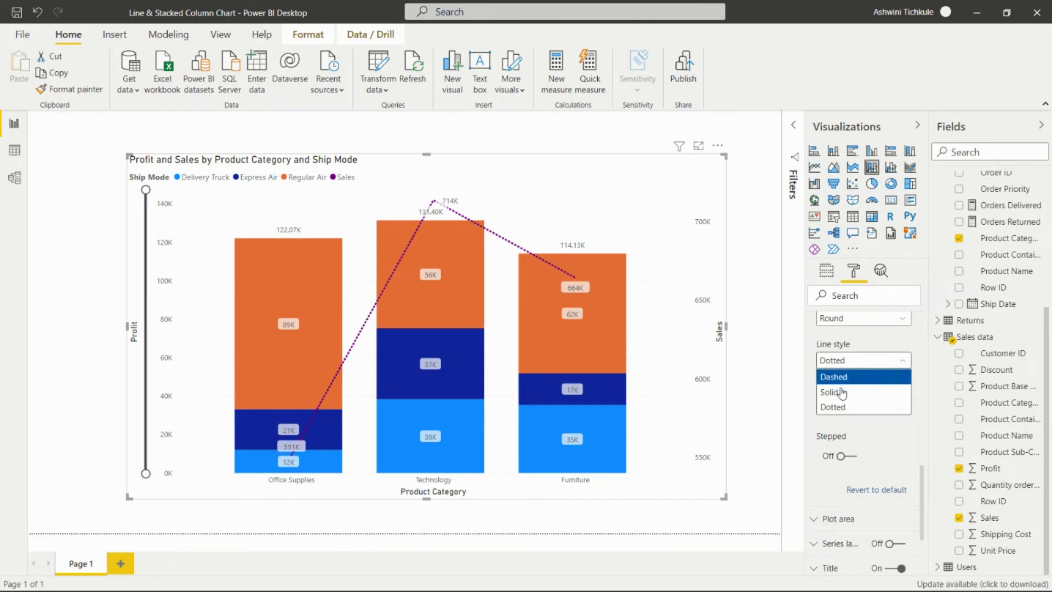
click(844, 390)
scroll(847, 411, down, 3)
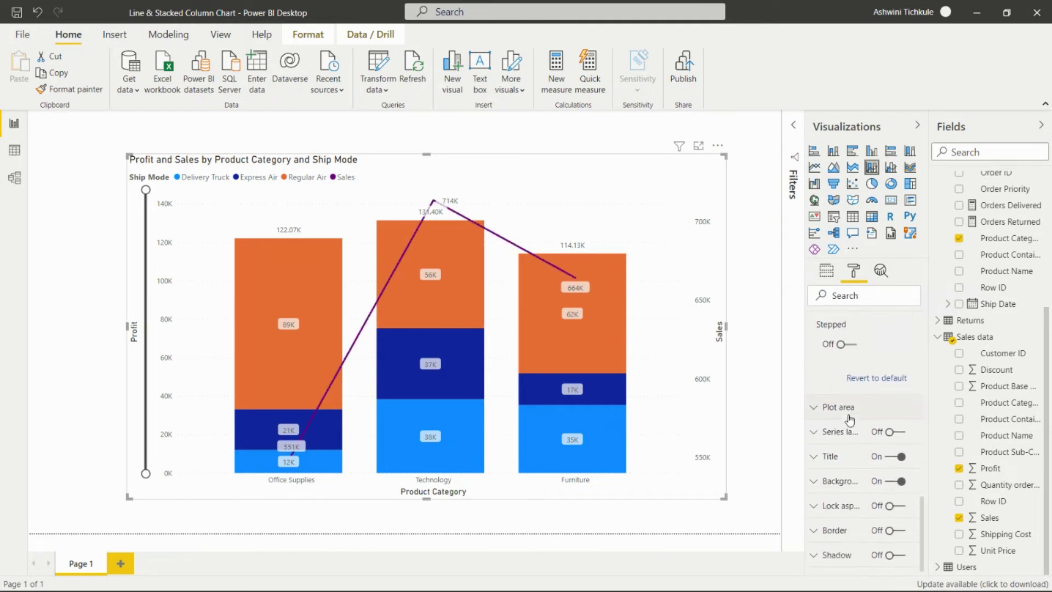
click(822, 386)
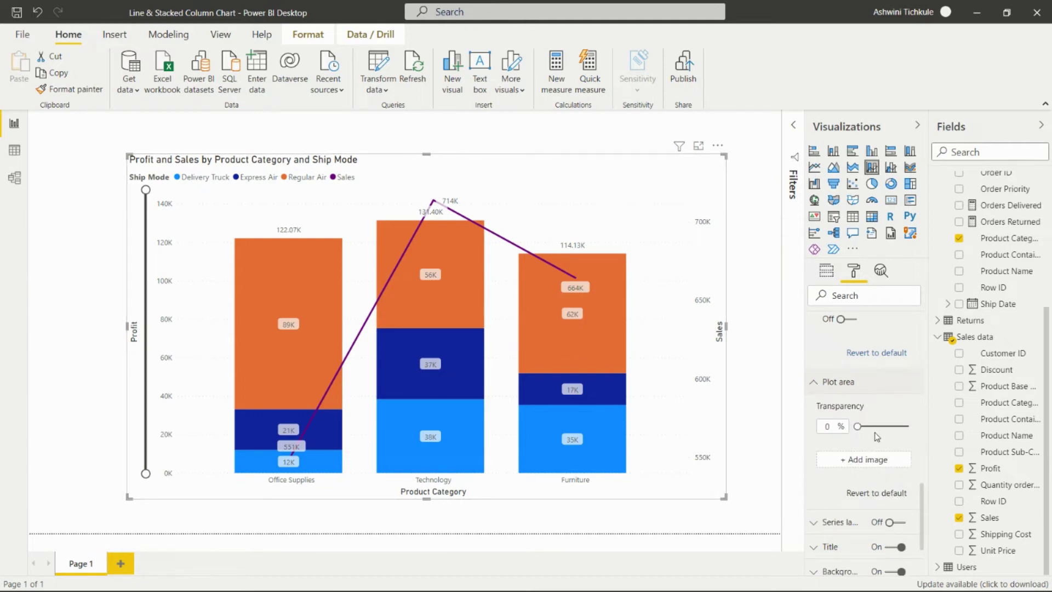
mouse_move(858, 427)
mouse_down()
mouse_move(893, 427)
mouse_move(859, 428)
mouse_up()
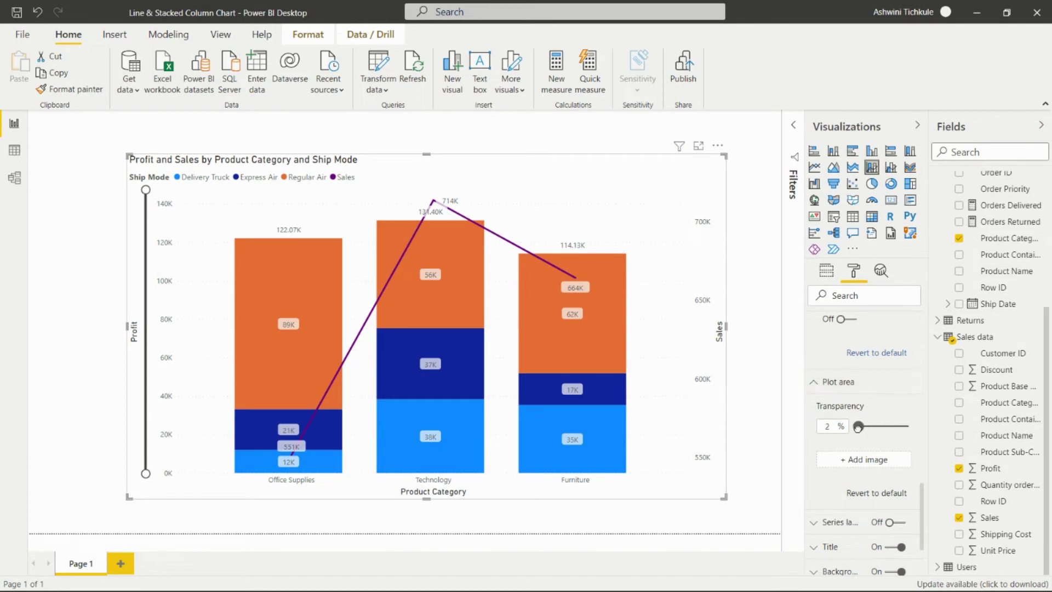
click(811, 383)
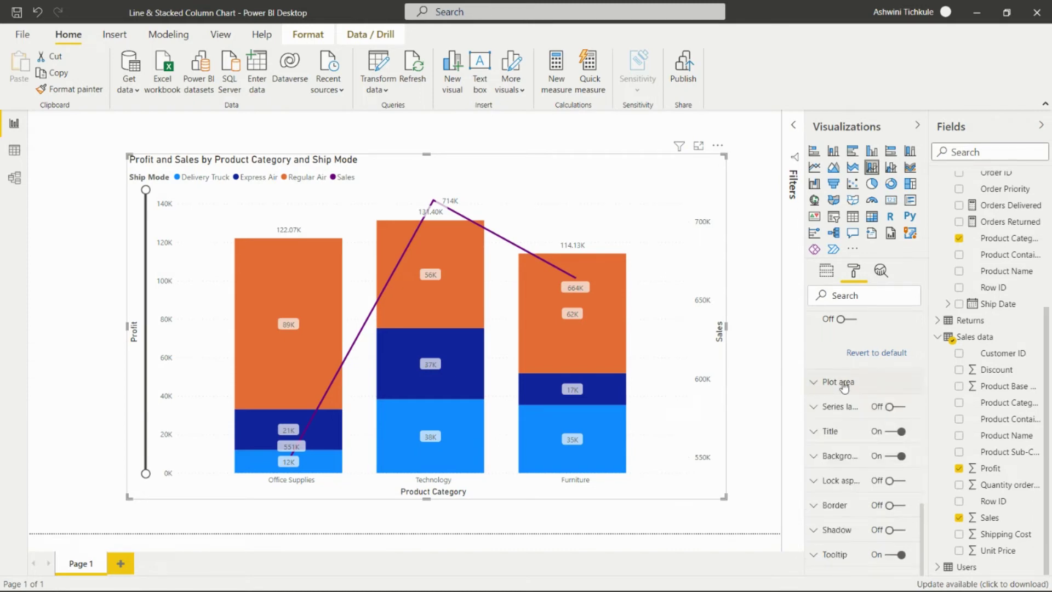
click(816, 409)
click(891, 409)
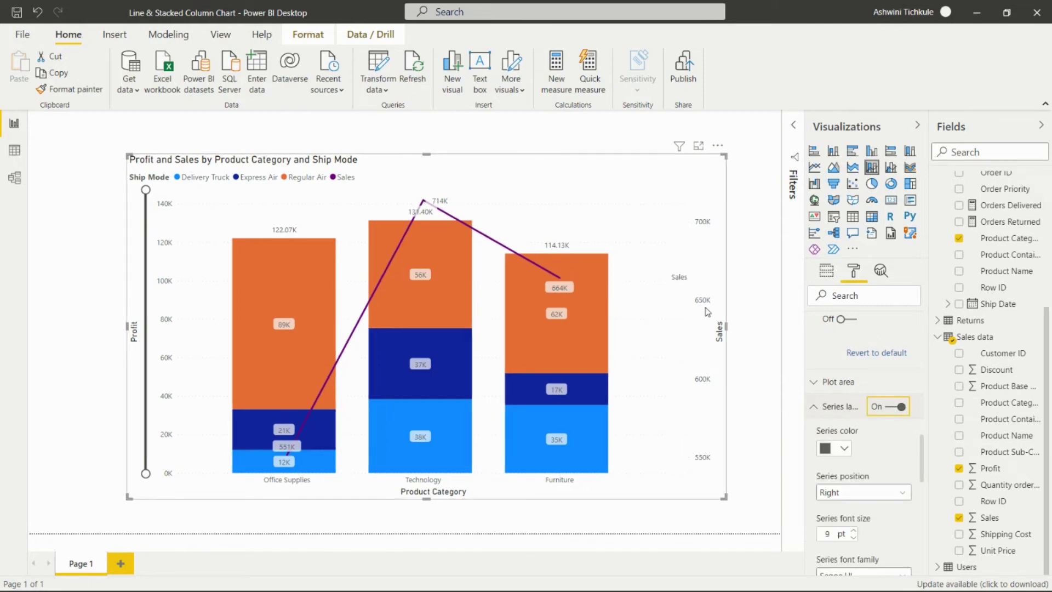
click(898, 410)
scroll(854, 430, down, 1)
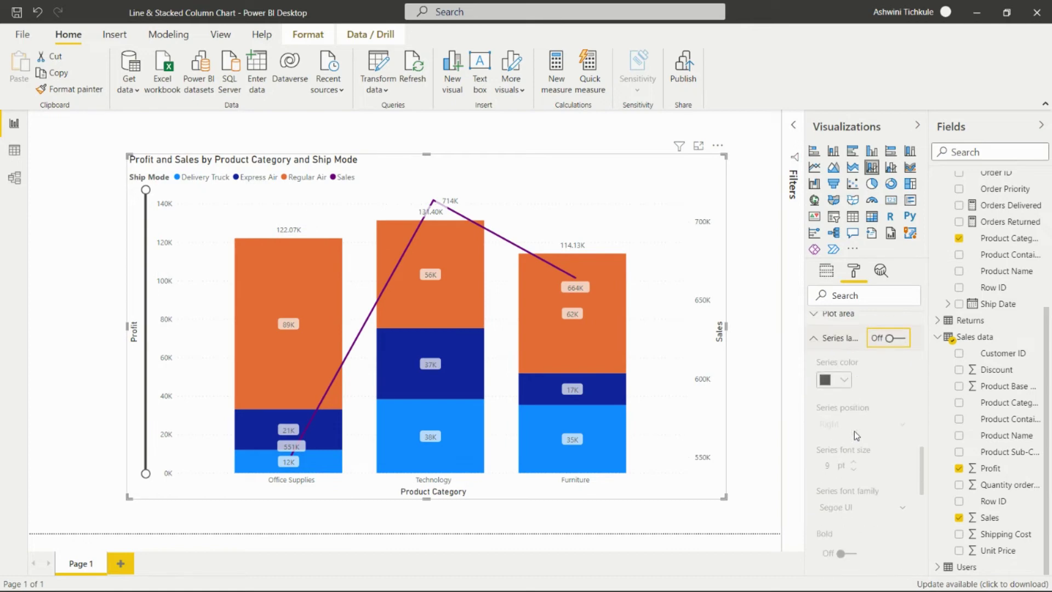
click(817, 344)
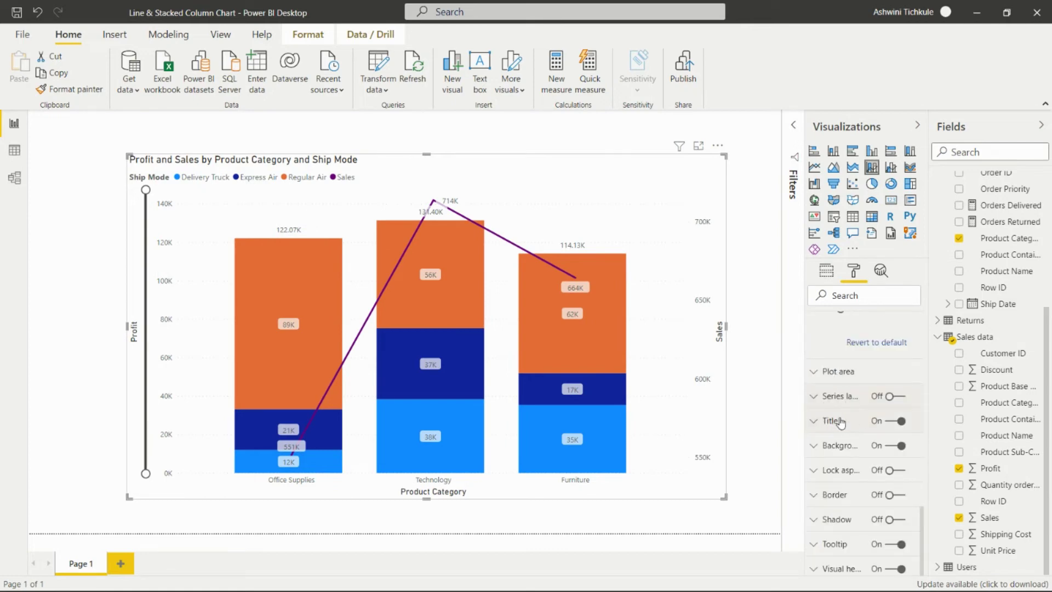
- Expand the chart Title settings and keep the title at Heading 3
click(816, 423)
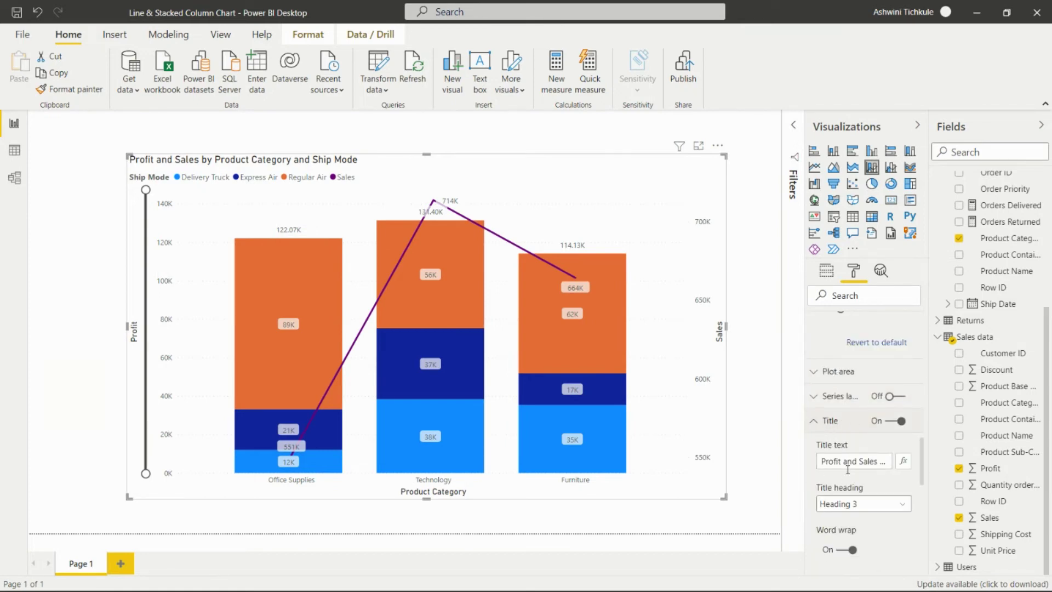
scroll(850, 465, down, 1)
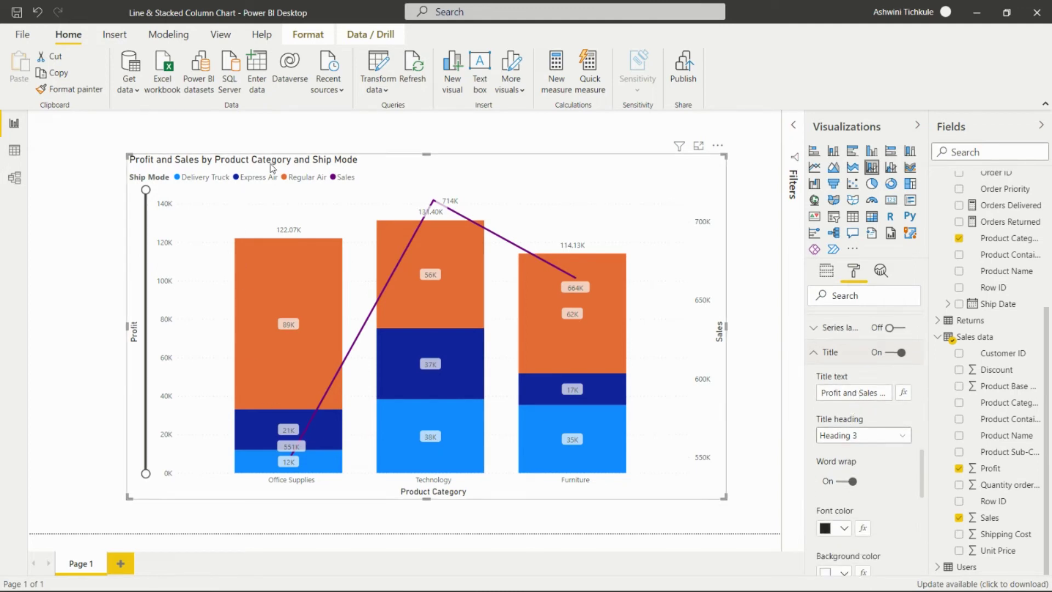
click(844, 395)
click(902, 436)
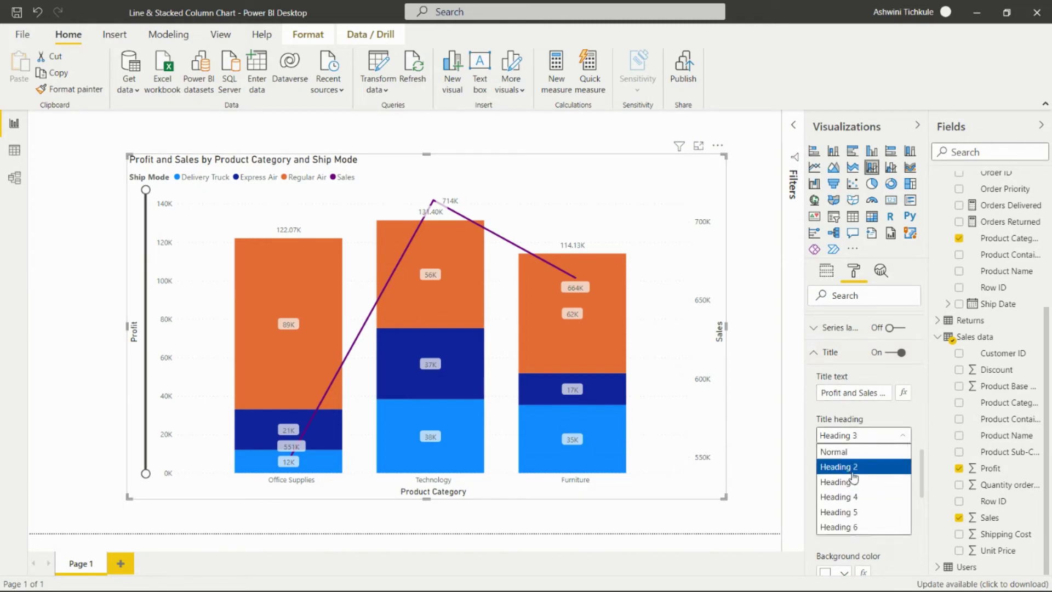
click(921, 526)
scroll(853, 471, down, 3)
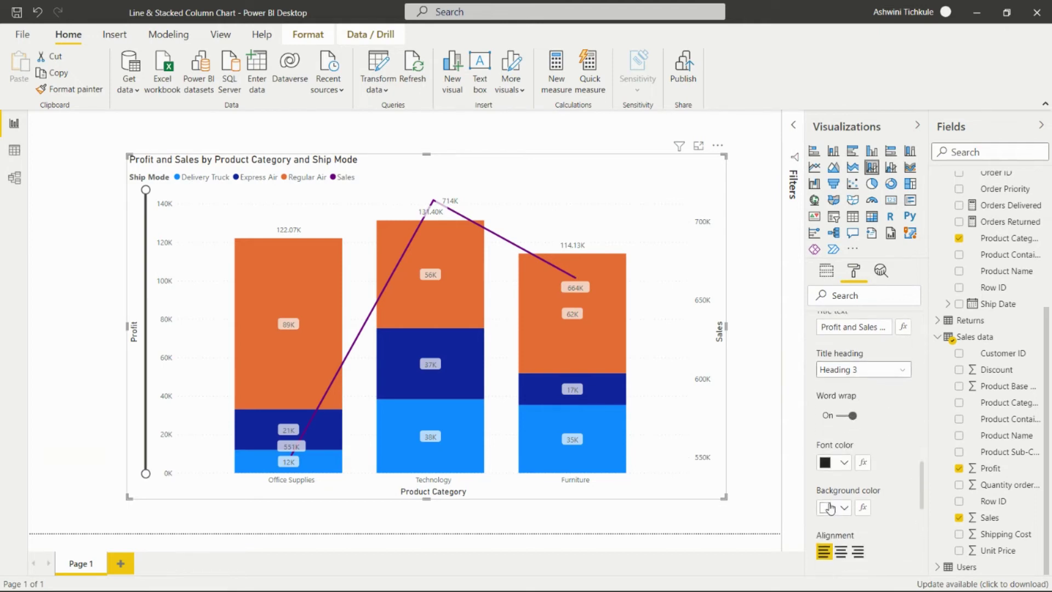
- Make the title text white on a dark blue background bar, centre-aligned
click(831, 461)
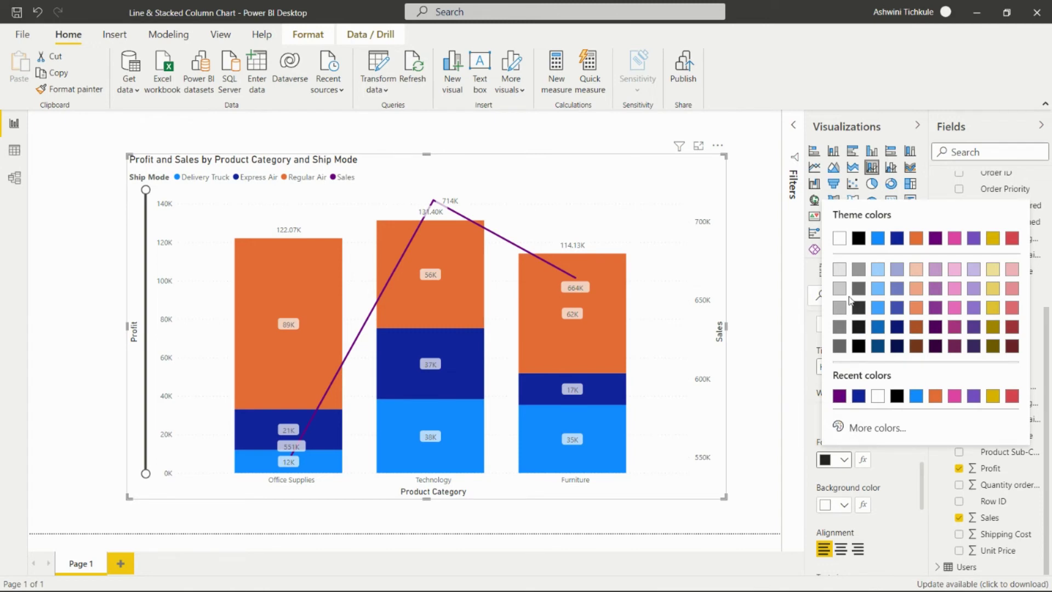
click(839, 237)
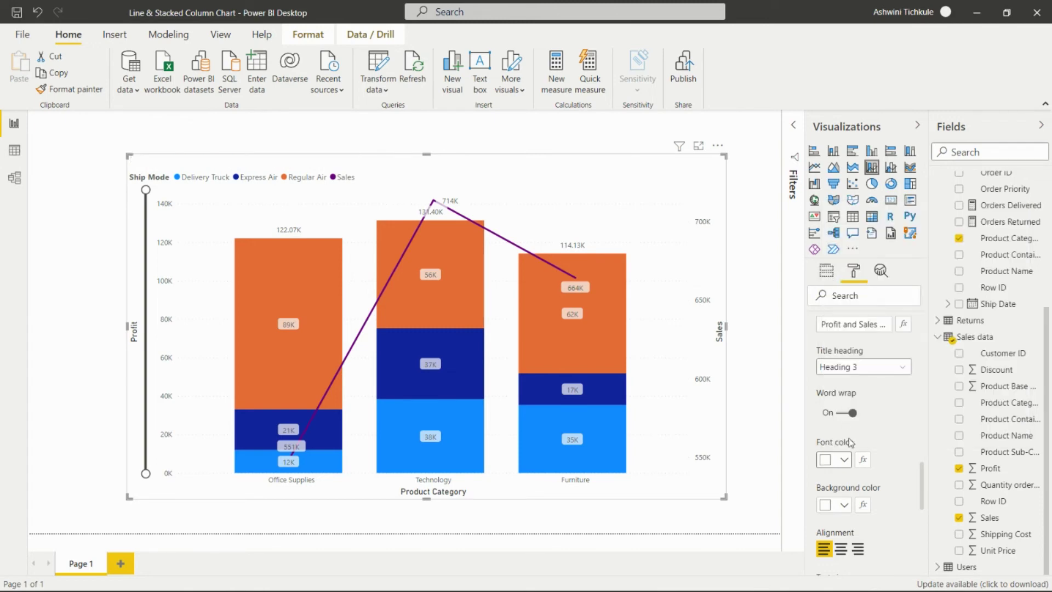
scroll(849, 438, down, 2)
click(842, 437)
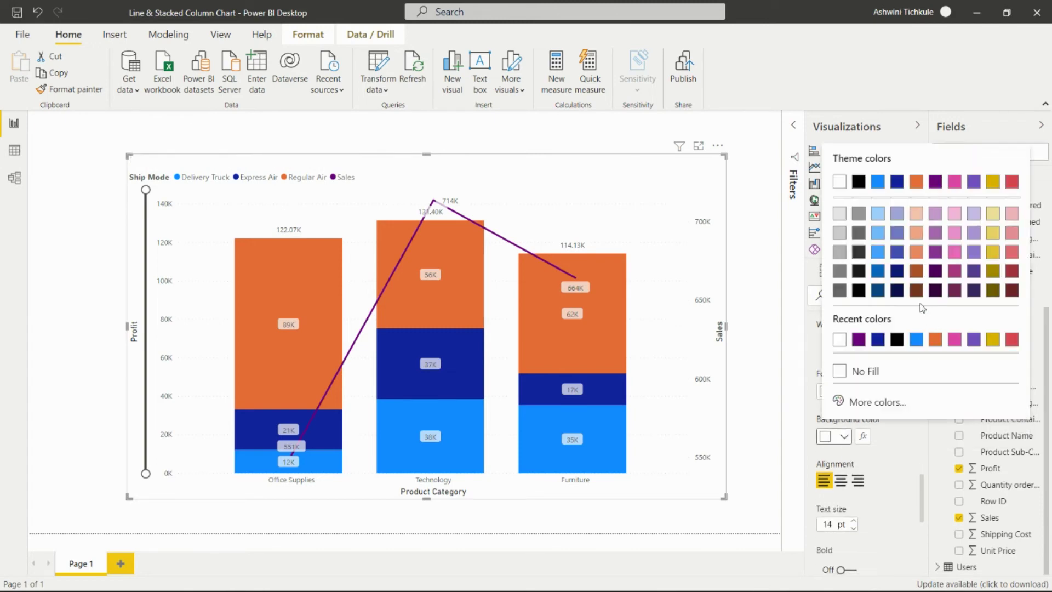
click(879, 341)
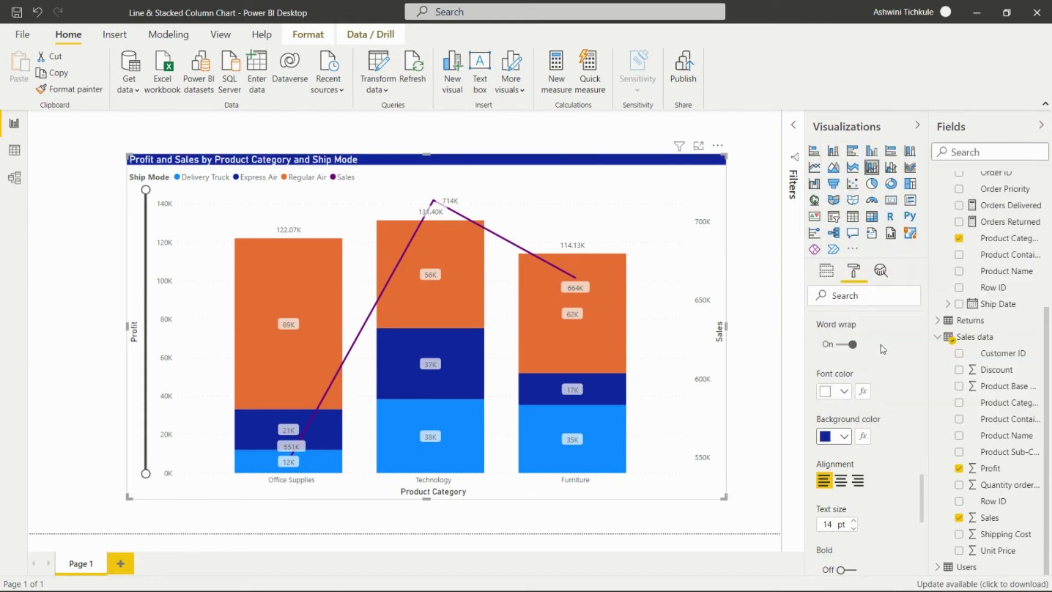
click(841, 481)
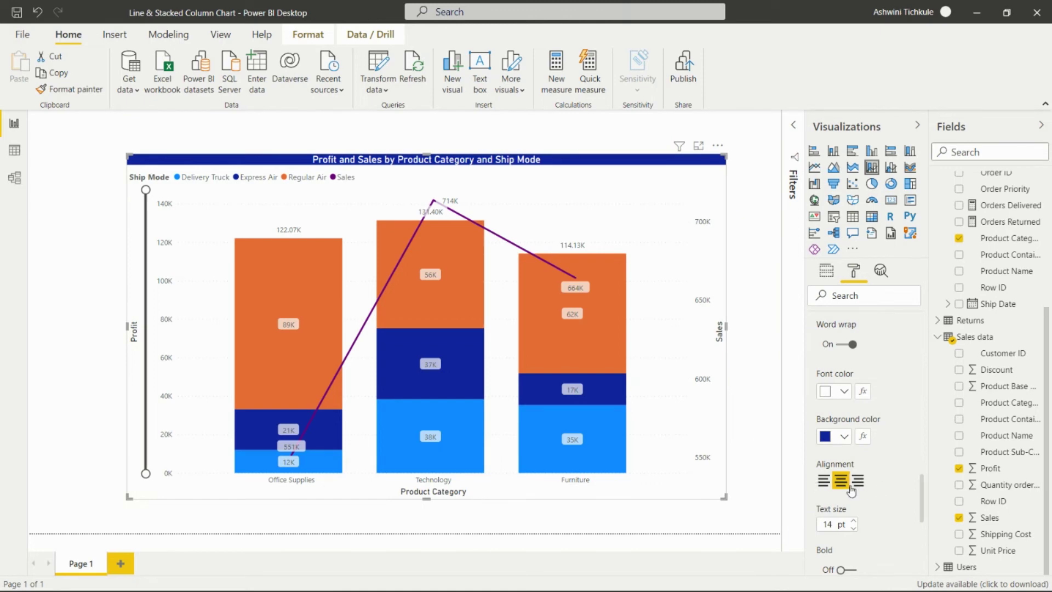
scroll(855, 416, down, 3)
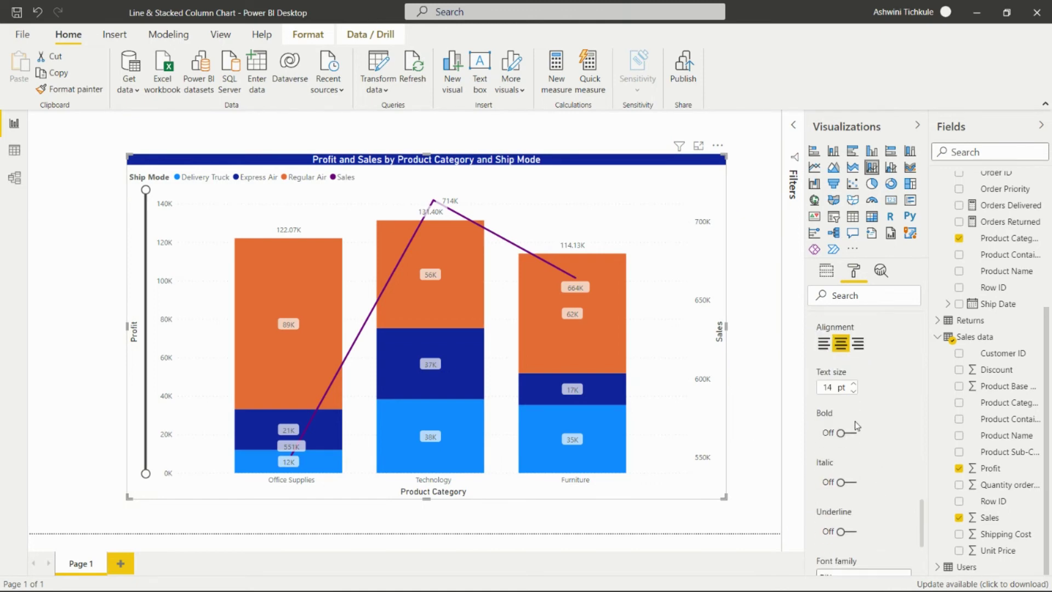
- Raise the title text size to 21 pt and make it bold
click(854, 385)
click(854, 386)
click(854, 385)
click(854, 385)
click(854, 385)
click(854, 386)
click(854, 385)
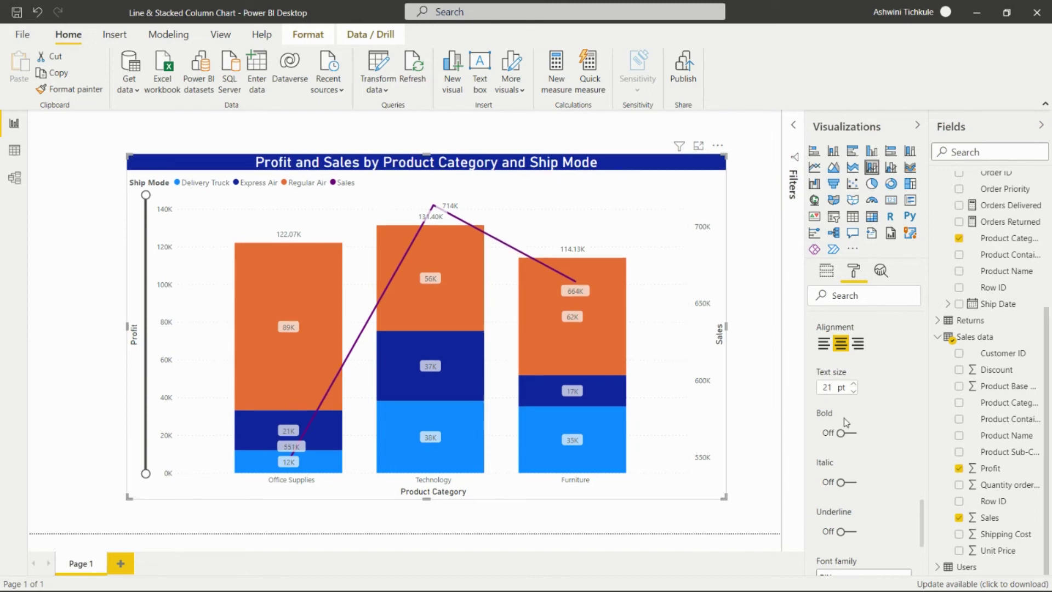
click(842, 434)
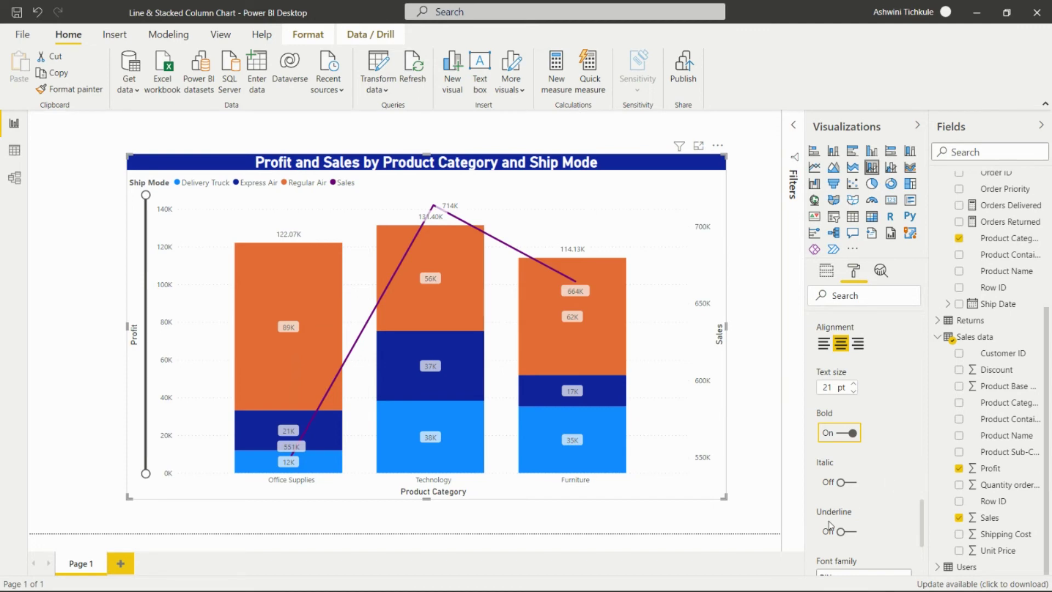
scroll(864, 438, down, 3)
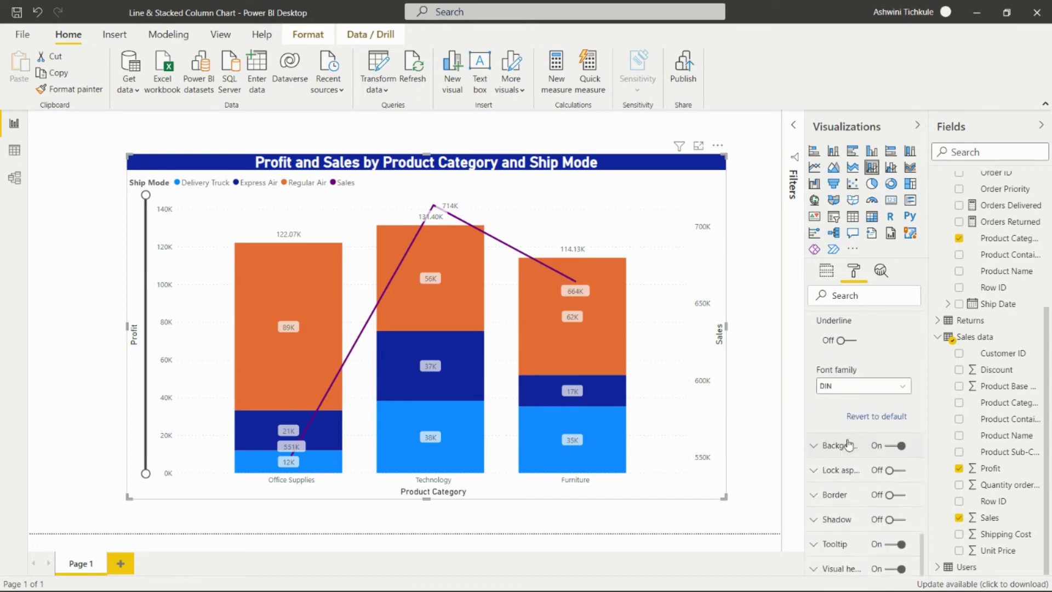
- Tint the chart background pale lavender at 68% transparency
click(814, 450)
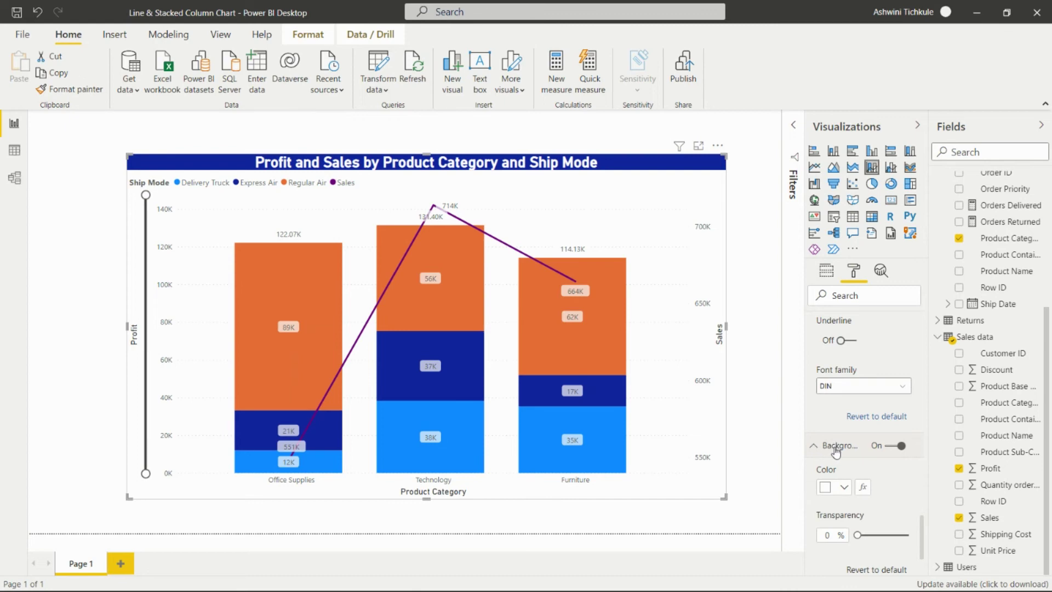
scroll(858, 384, down, 2)
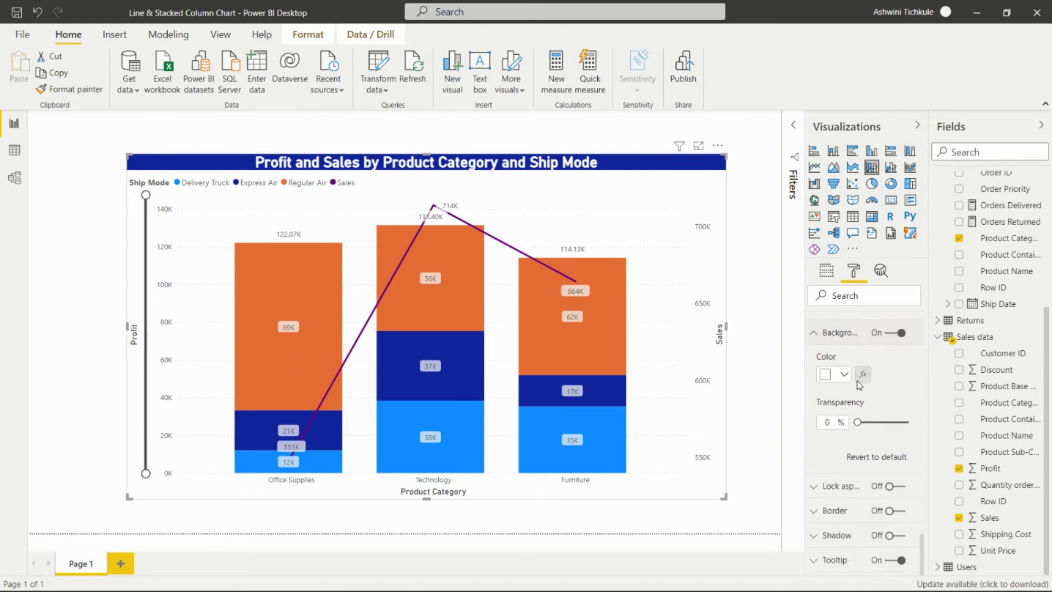
click(844, 361)
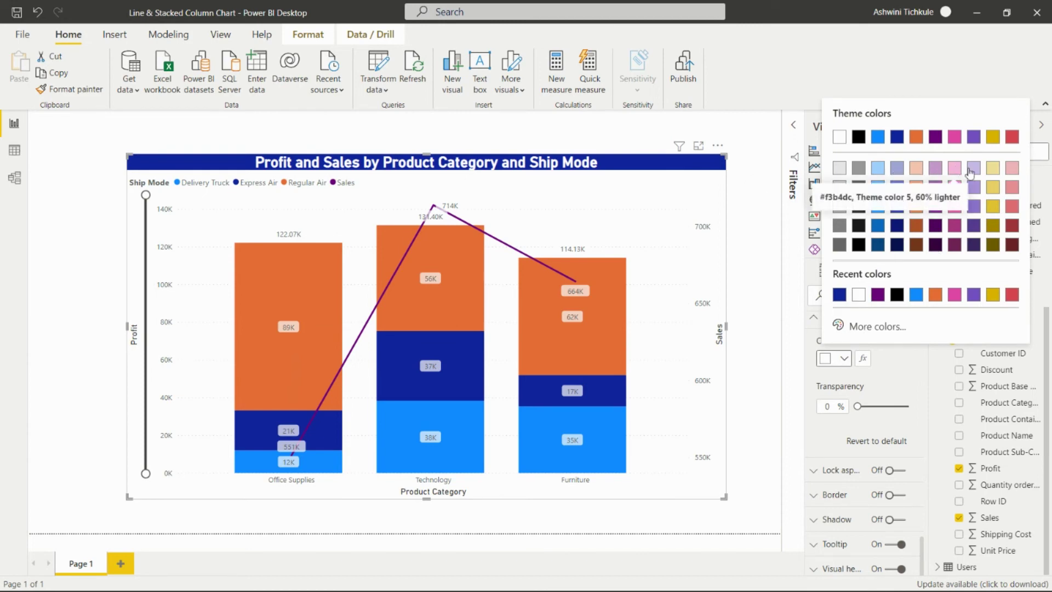
click(897, 168)
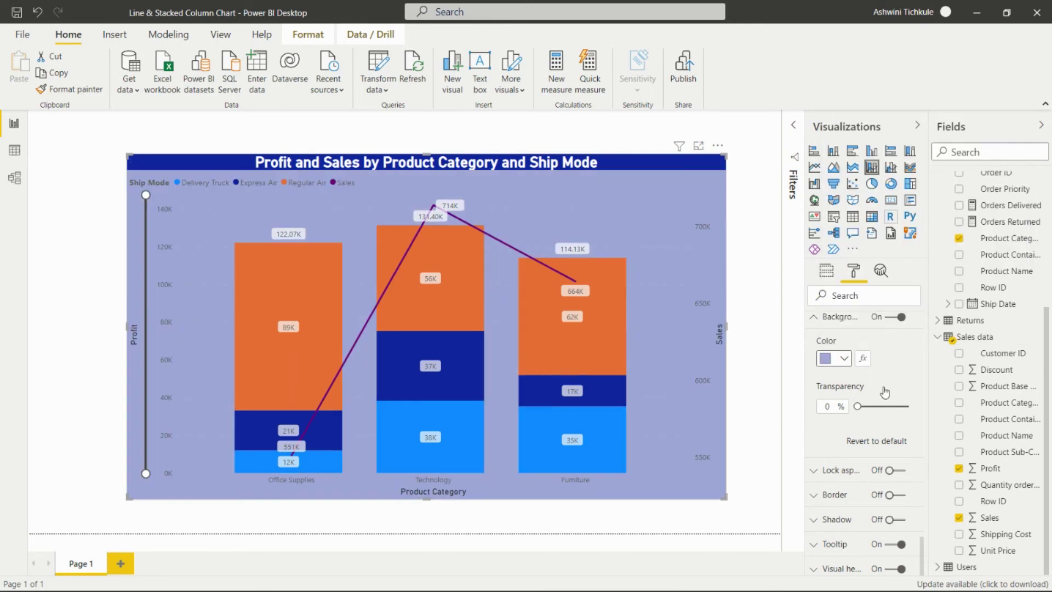
drag(859, 406, 889, 406)
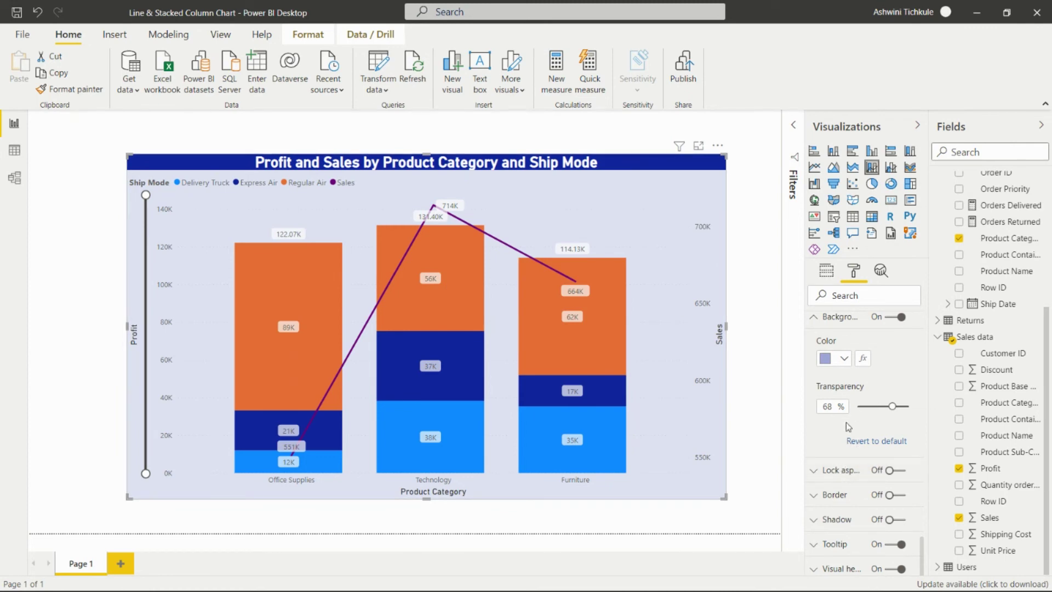
click(815, 318)
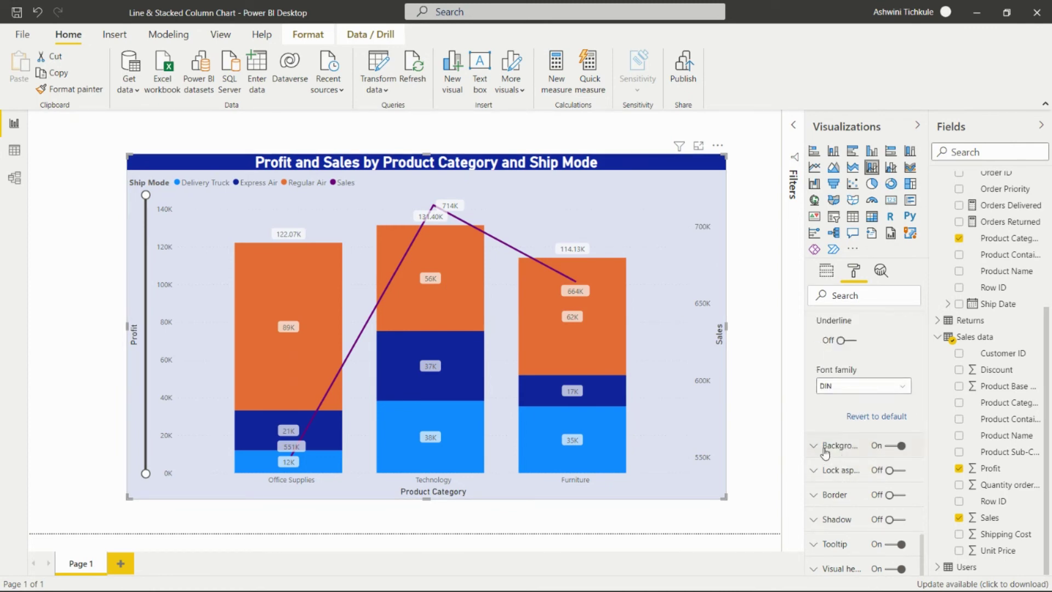
- Switch on the chart border and drop shadow, then review the Tooltip settings
click(877, 495)
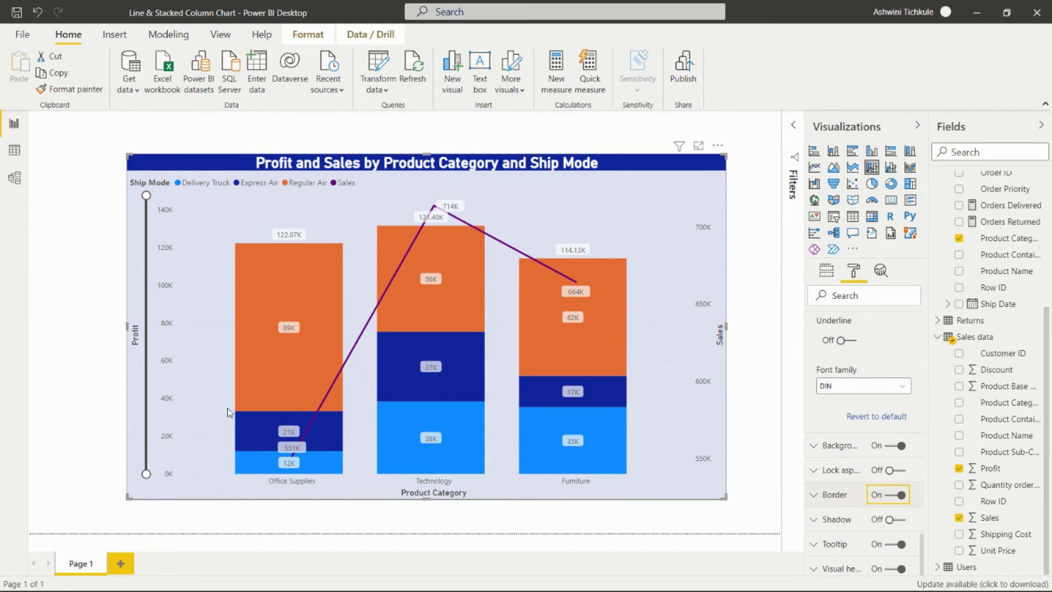
click(897, 521)
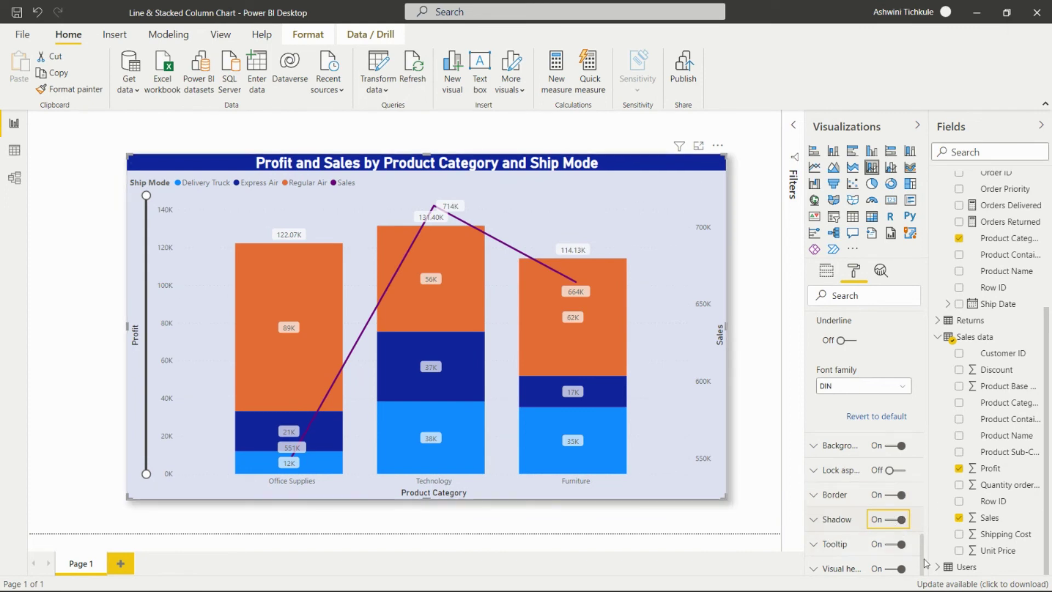
click(829, 547)
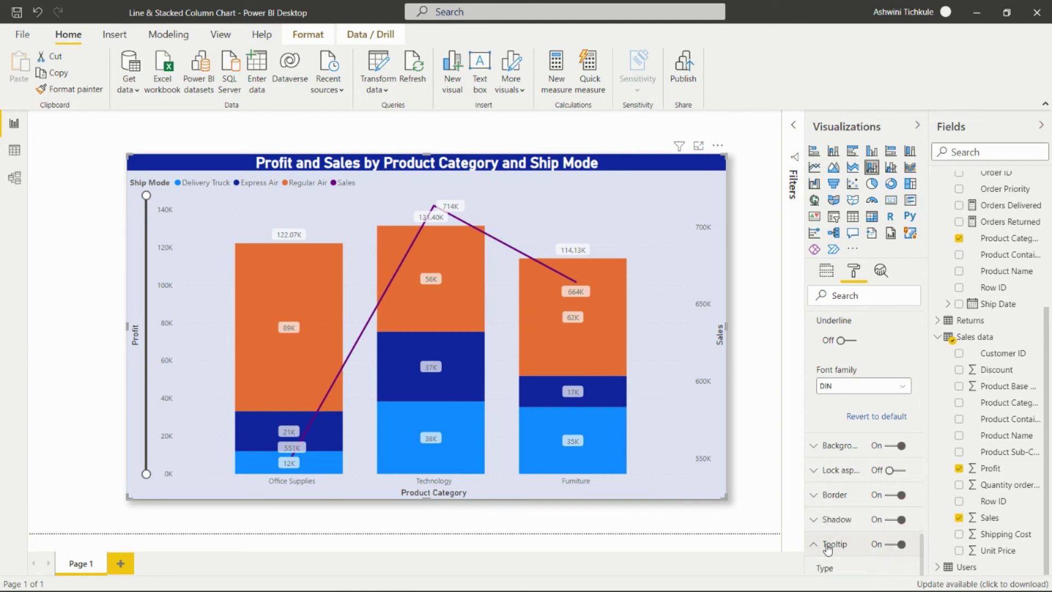
scroll(832, 544, down, 3)
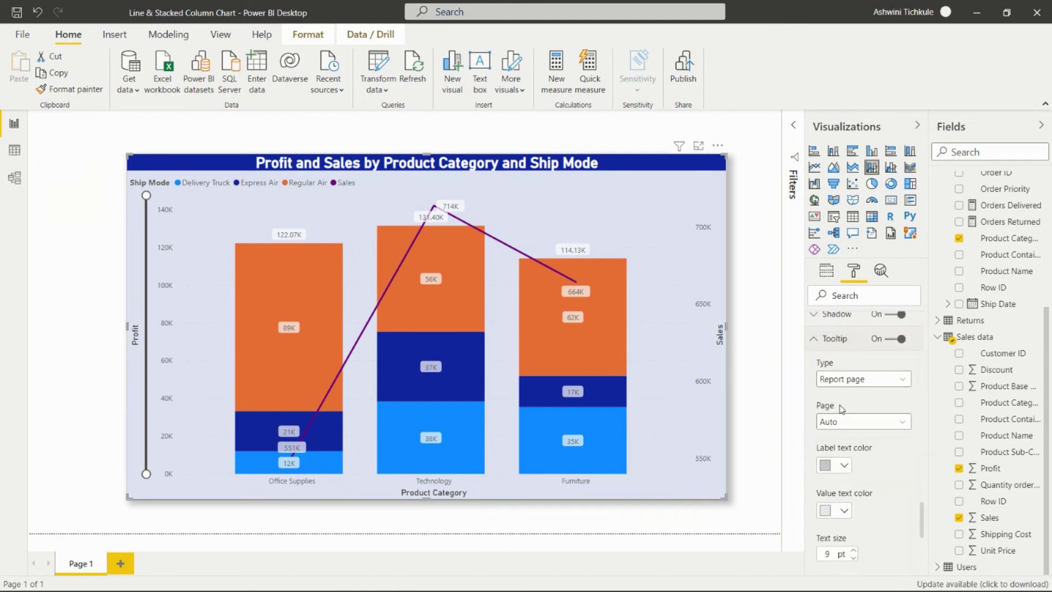
scroll(842, 409, down, 5)
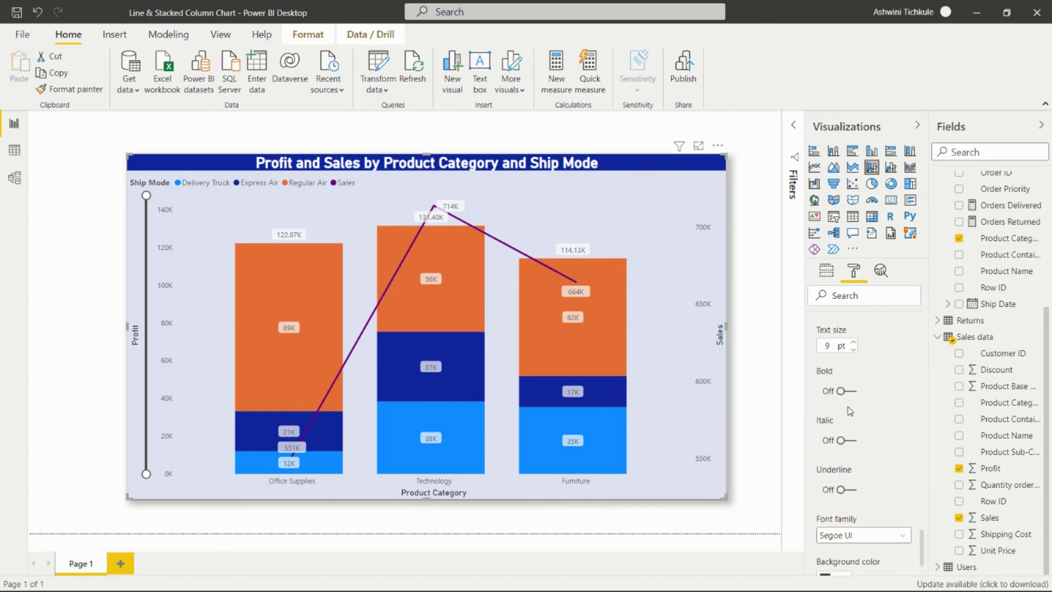
scroll(847, 416, down, 3)
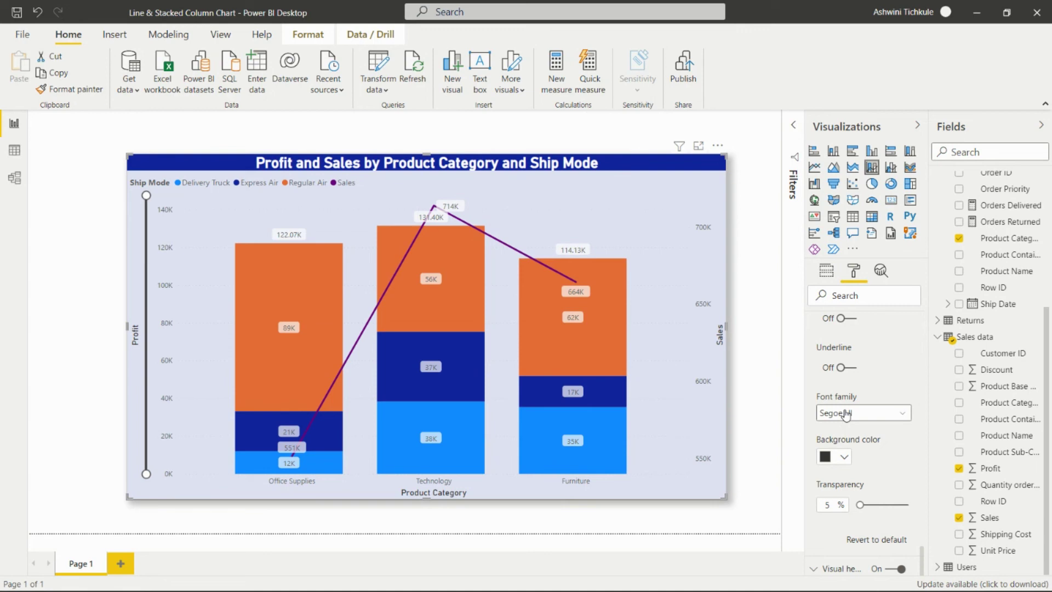
scroll(847, 415, up, 2)
scroll(849, 433, down, 2)
scroll(838, 419, up, 5)
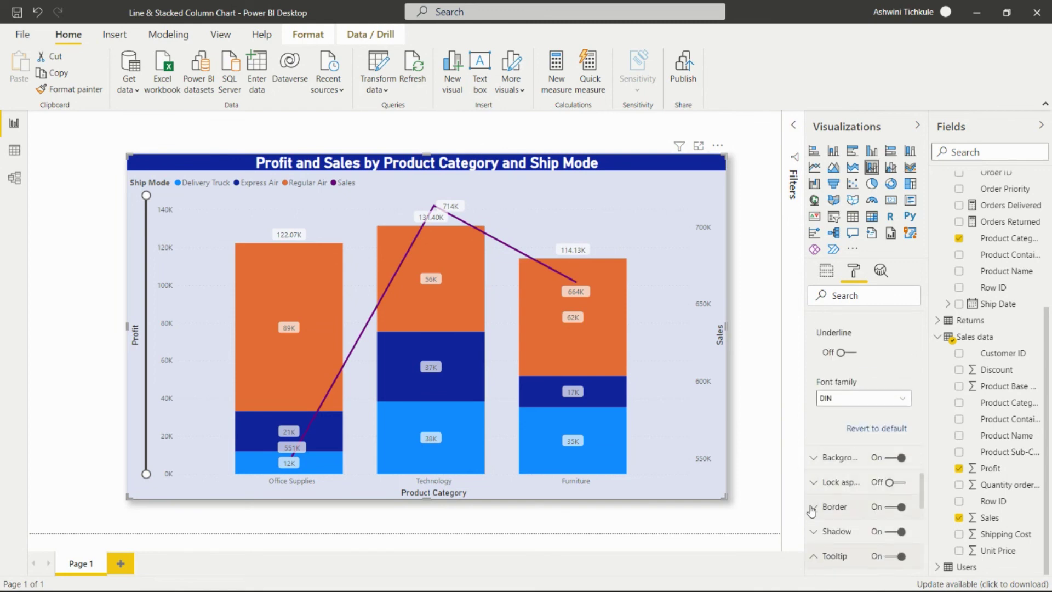
scroll(819, 433, down, 5)
scroll(855, 400, up, 10)
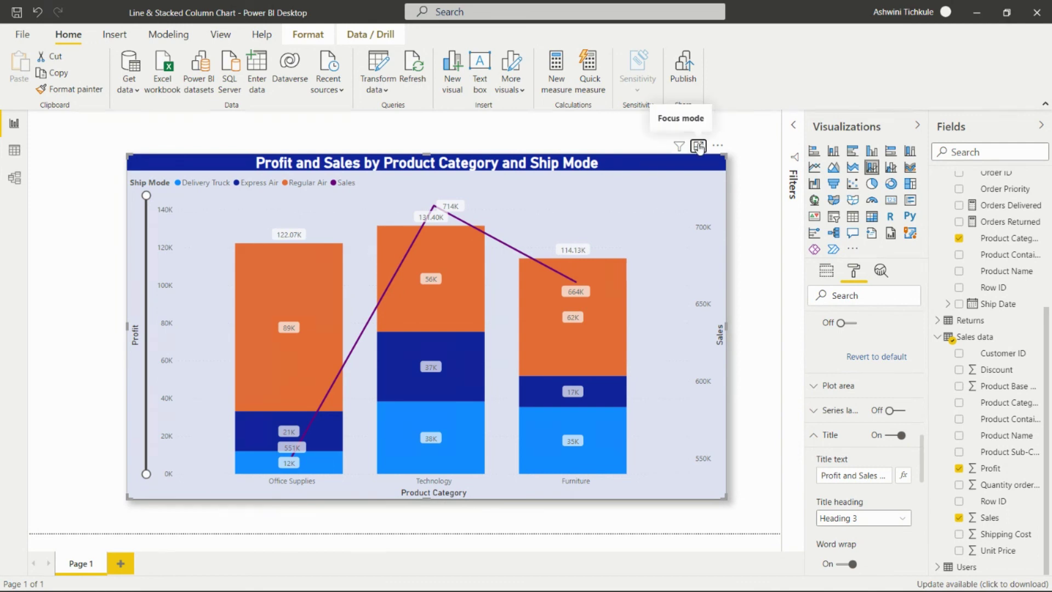
click(699, 147)
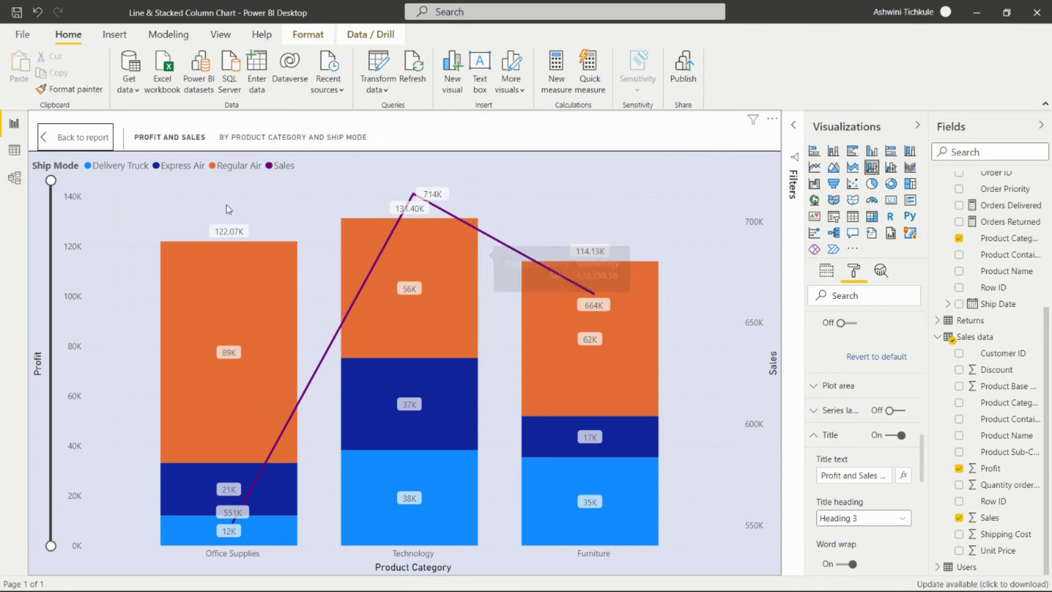
click(74, 140)
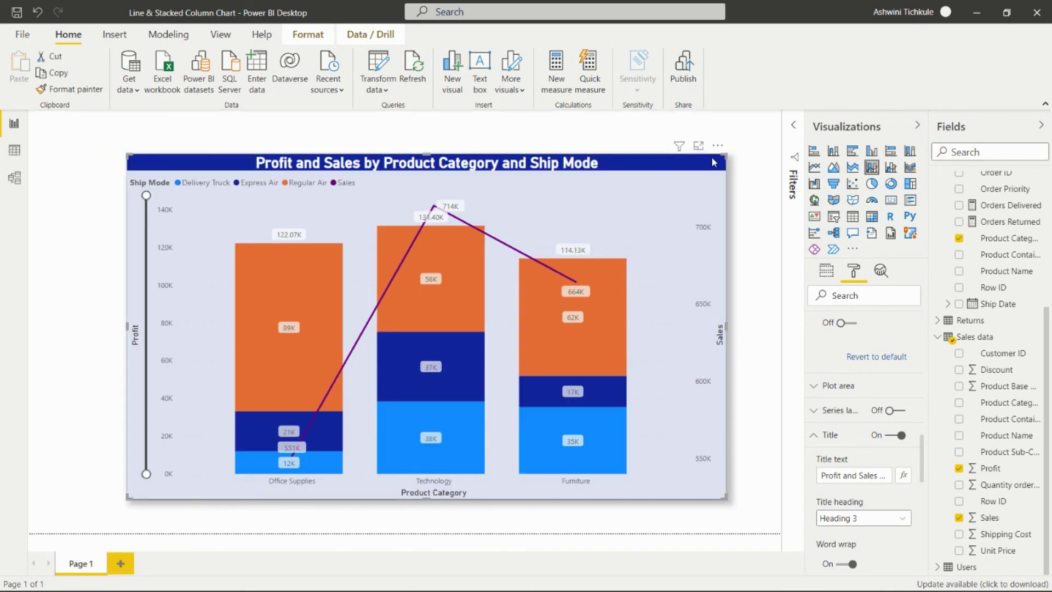
click(750, 201)
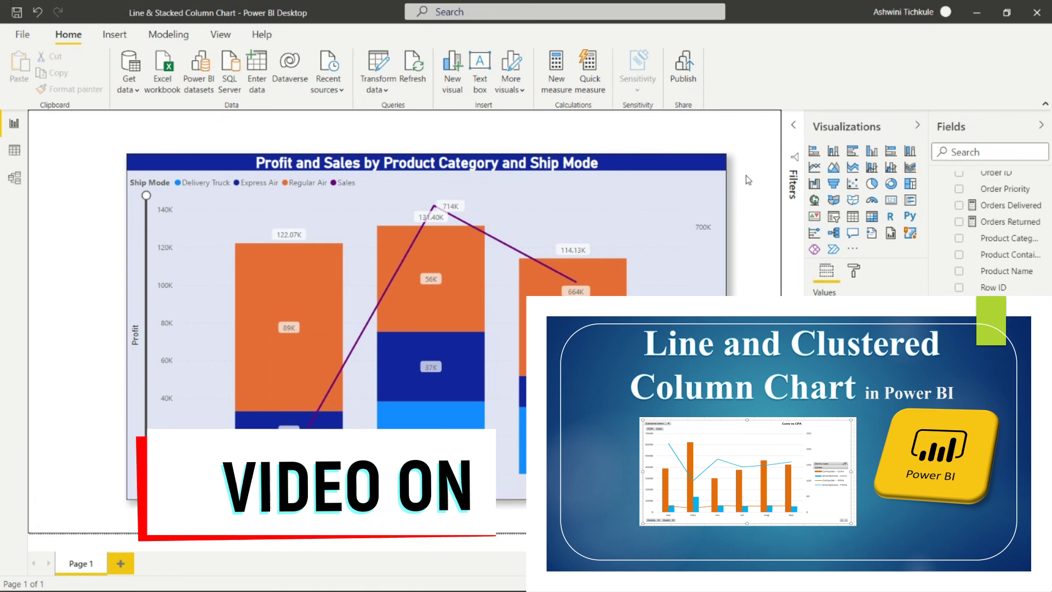
mouse_move(523, 396)
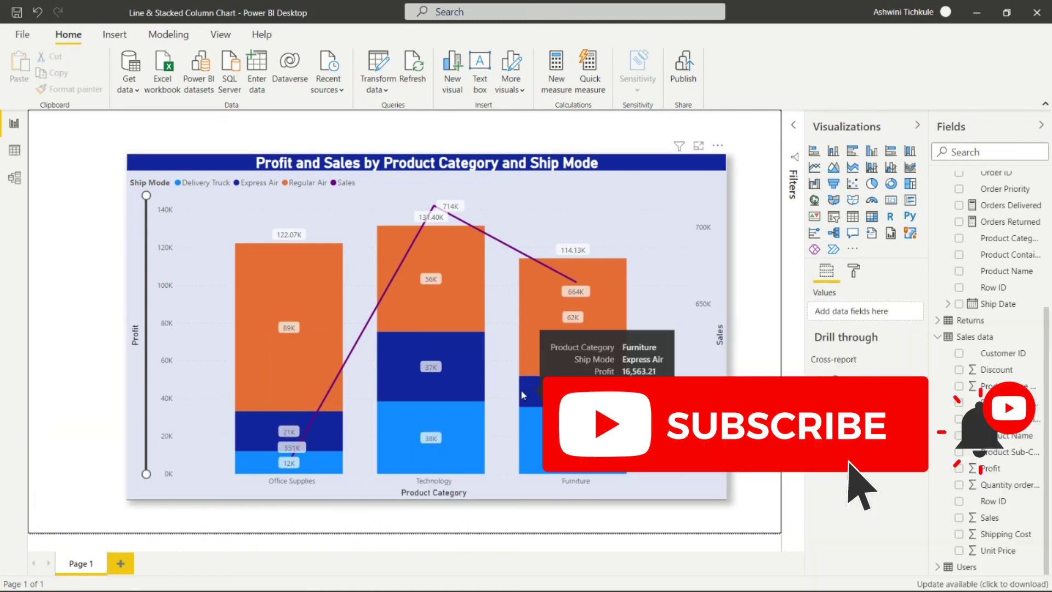